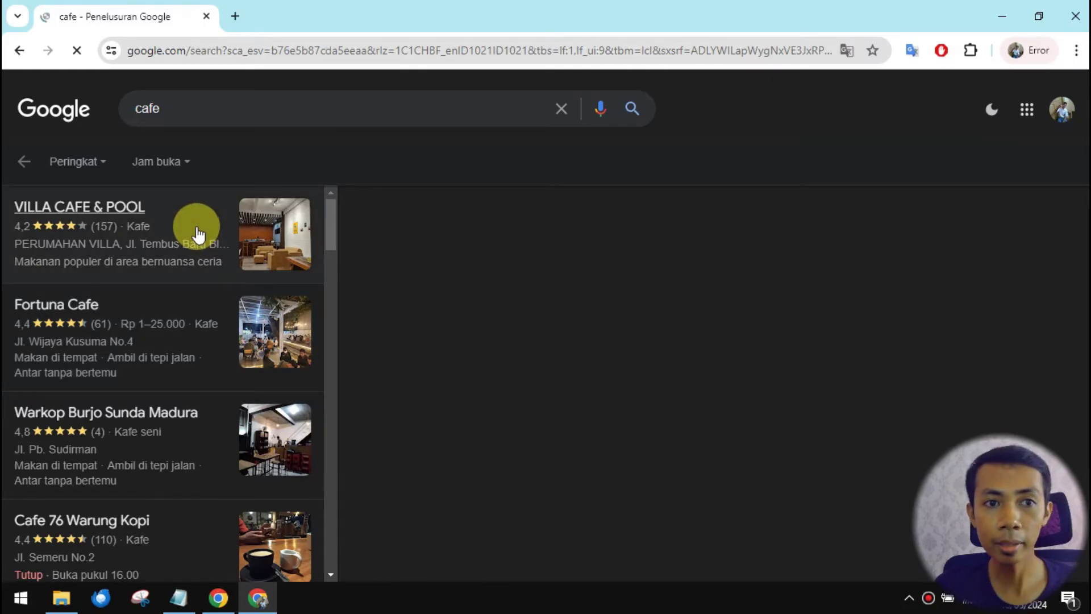
Open the VILLA CAFE & POOL listing from the cafe results and examine its overview details and business name.
{"action": "left_click", "coordinate": [196, 228]}
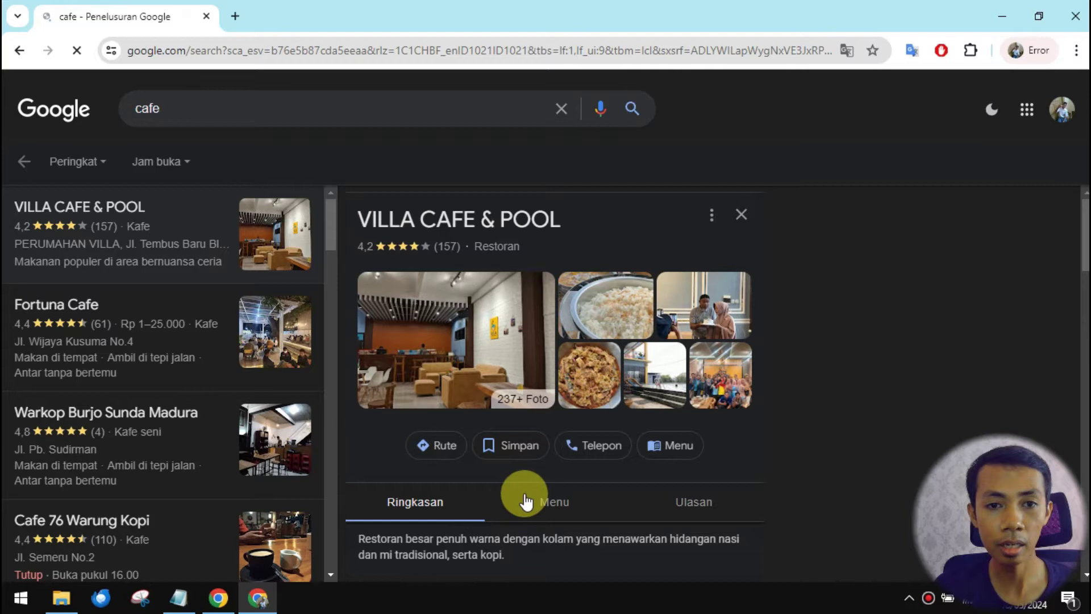
{"action": "scroll", "coordinate": [541, 472], "scroll_direction": "down", "scroll_amount": 1}
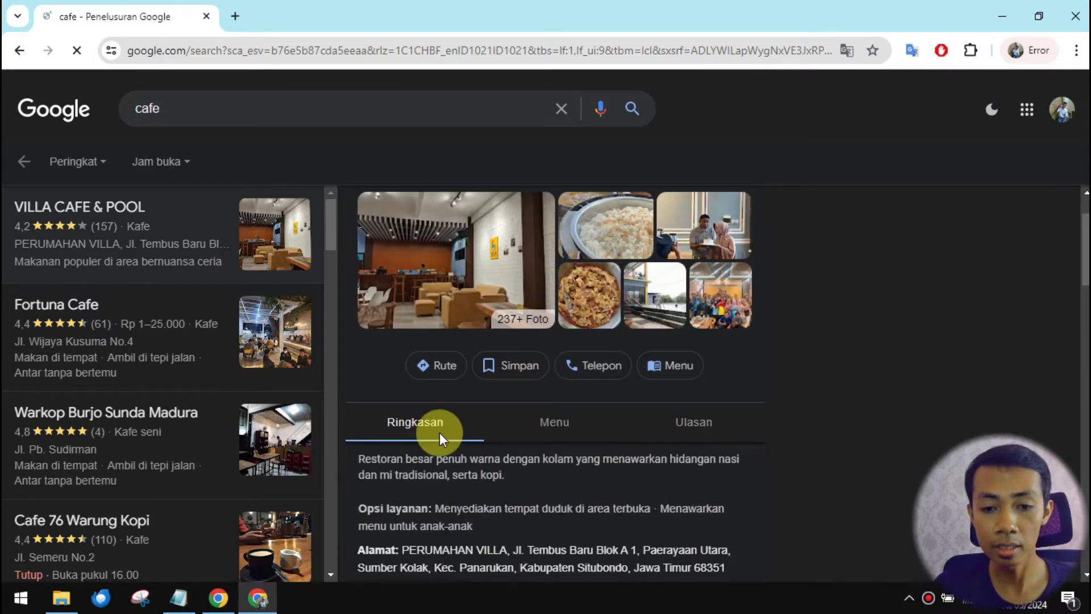
{"action": "scroll", "coordinate": [487, 445], "scroll_direction": "up", "scroll_amount": 1}
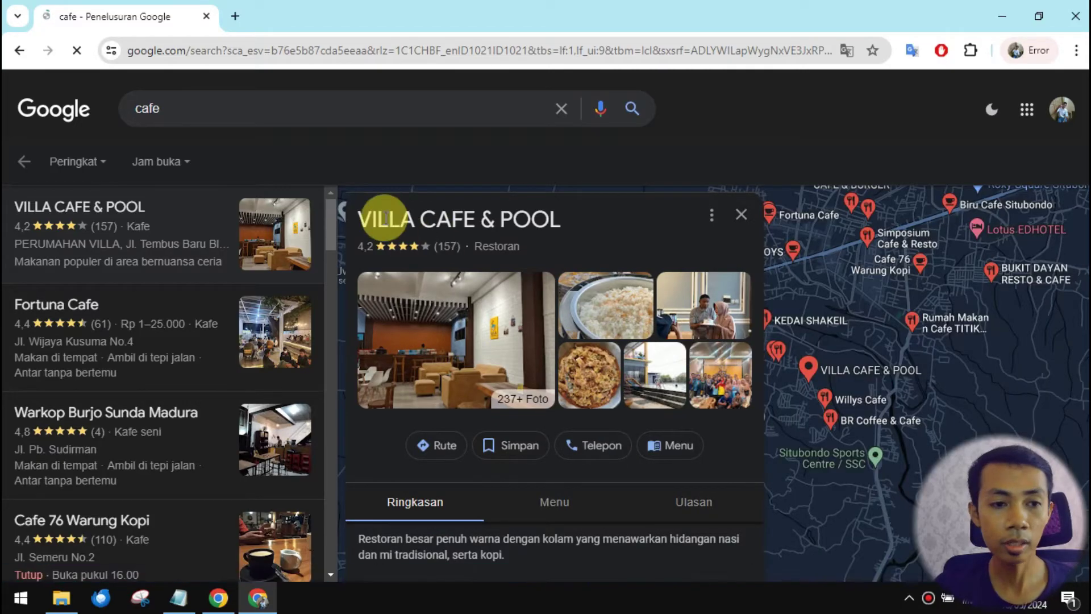
{"action": "left_click_drag", "start_coordinate": [388, 219], "coordinate": [636, 219]}
Check the Fortuna Cafe listing and look through the other cafes in the results list.
{"action": "left_click", "coordinate": [111, 341]}
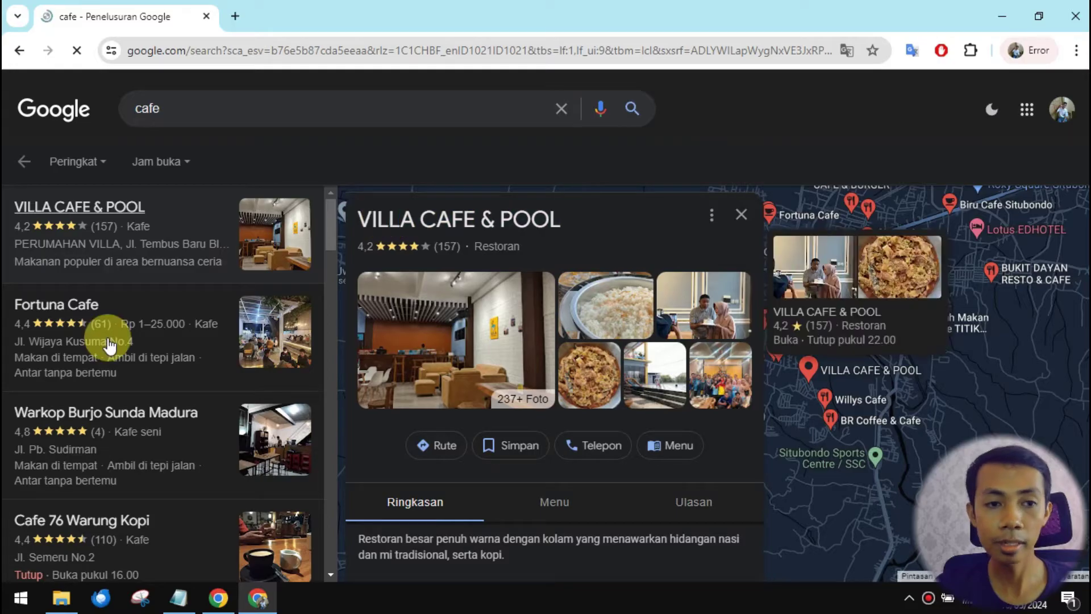
{"action": "left_click", "coordinate": [111, 341]}
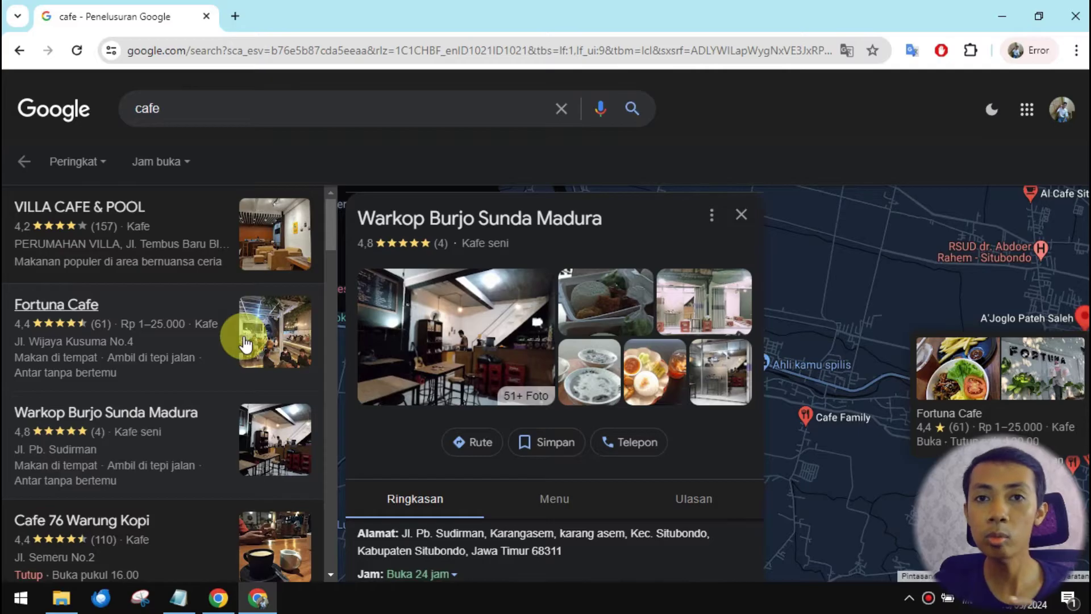
{"action": "scroll", "coordinate": [244, 344], "scroll_direction": "down", "scroll_amount": 3}
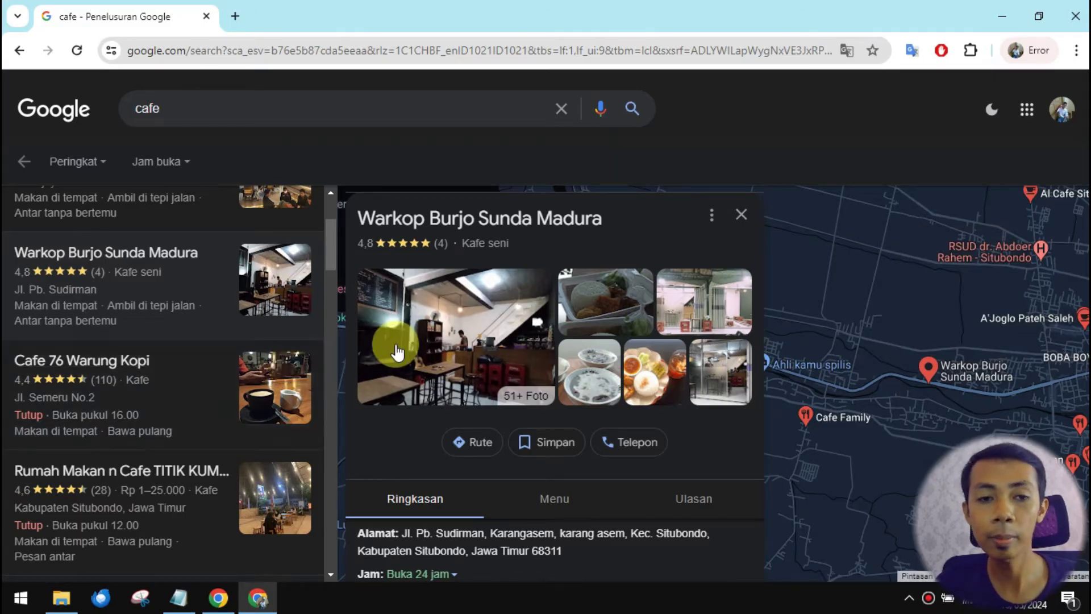
{"action": "scroll", "coordinate": [268, 304], "scroll_direction": "up", "scroll_amount": 3}
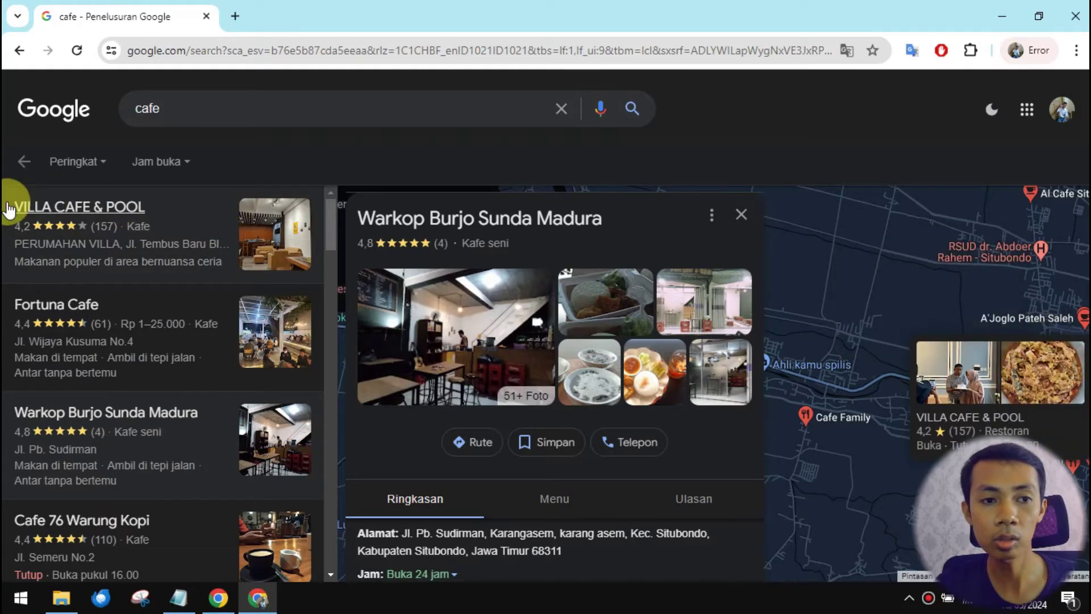
Reopen the VILLA CAFE & POOL listing and check its business name.
{"action": "left_click", "coordinate": [189, 230]}
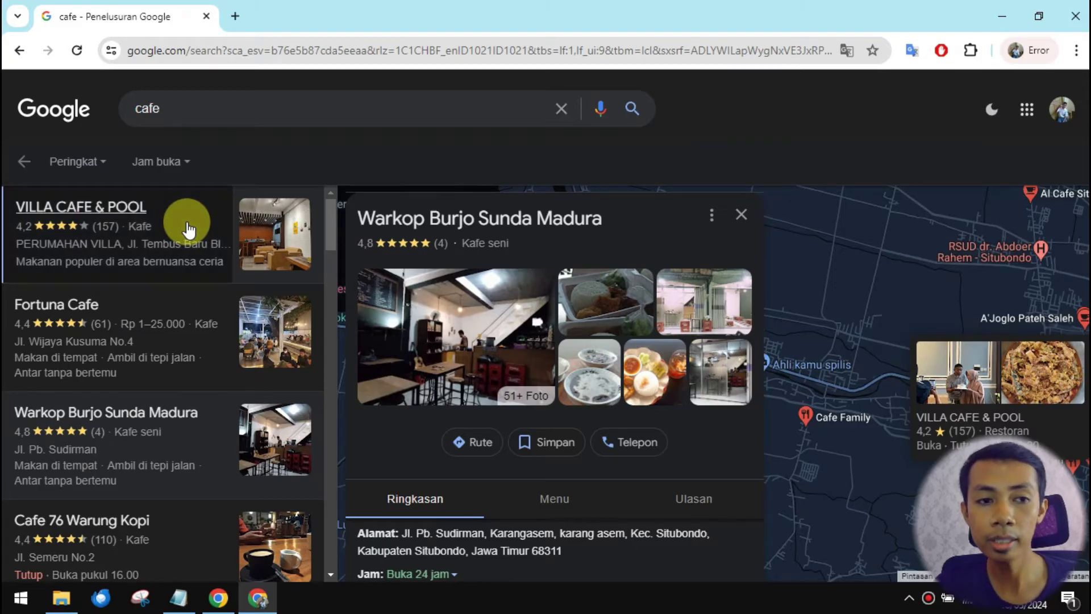
{"action": "triple_click", "coordinate": [569, 217]}
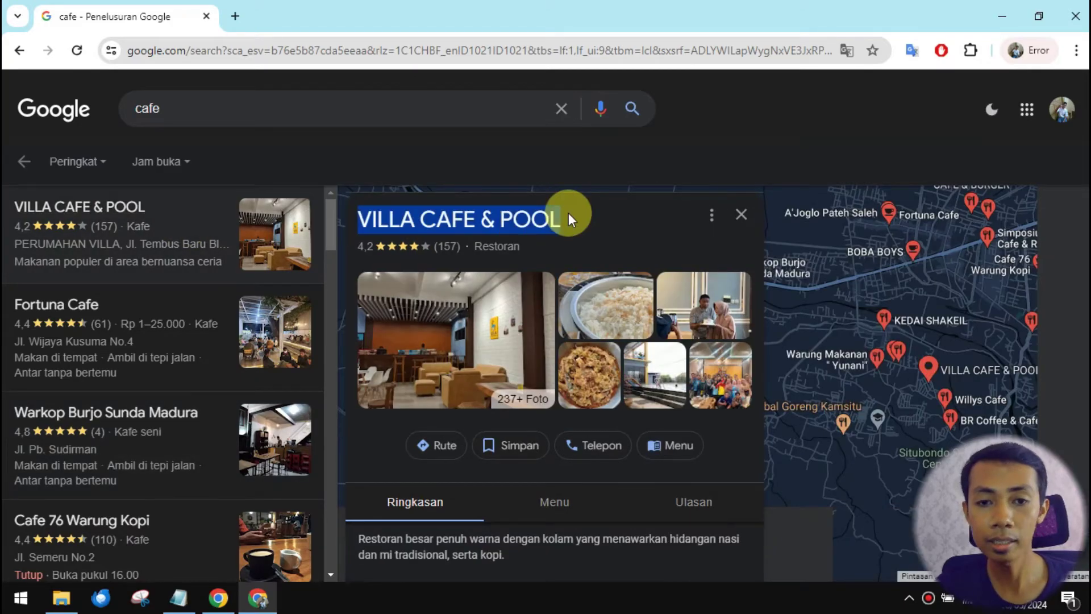
{"action": "left_click", "coordinate": [580, 232]}
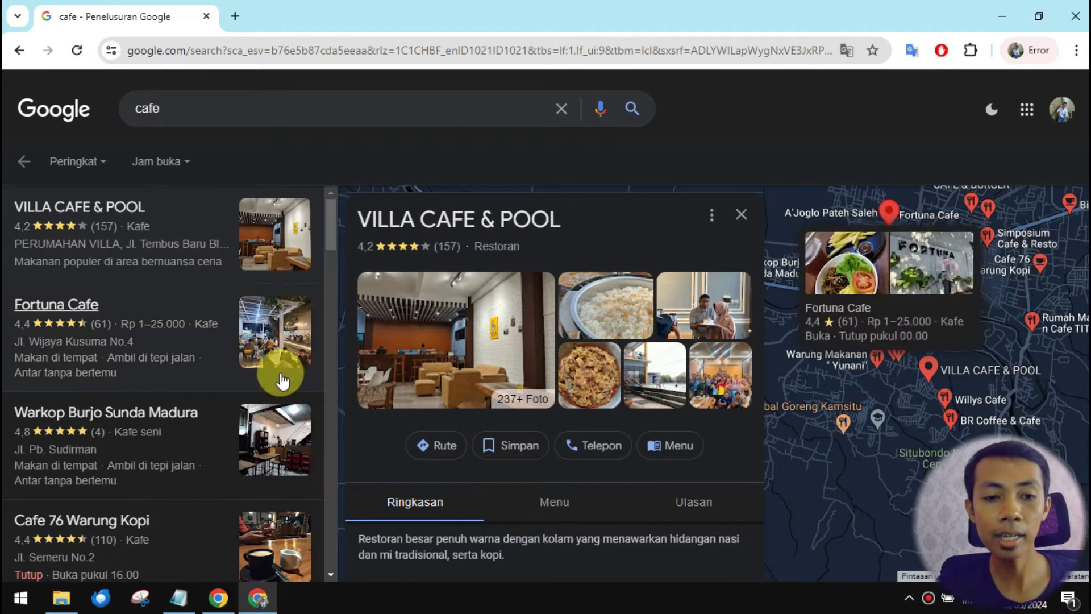
Open durable.co in a new tab and start generating a website.
{"action": "key", "text": "ctrl+t"}
{"action": "type", "text": "durable.co"}
{"action": "key", "text": "Return"}
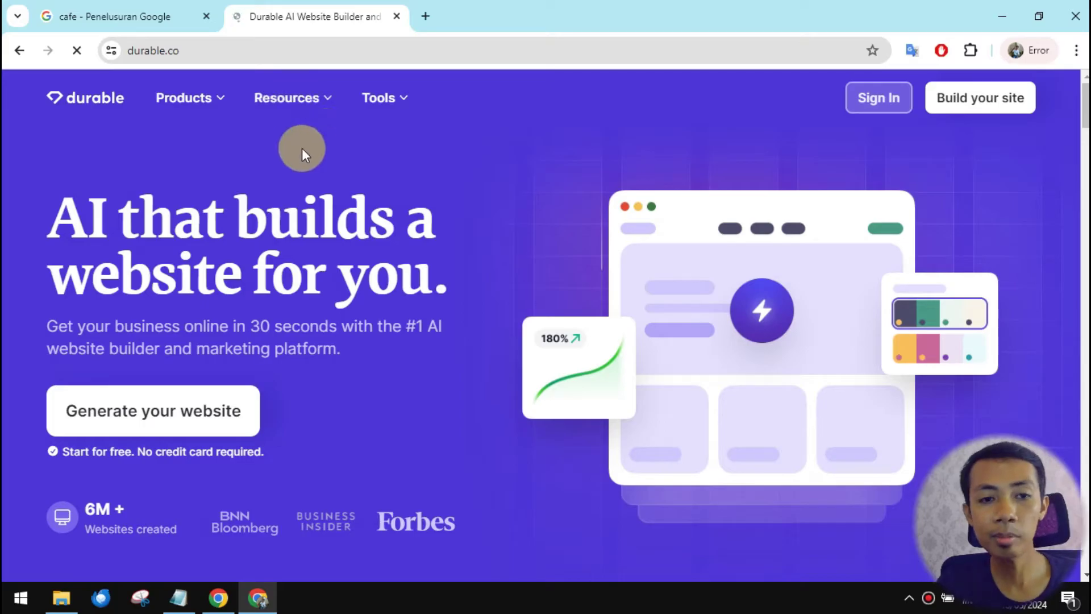
{"action": "left_click", "coordinate": [101, 7]}
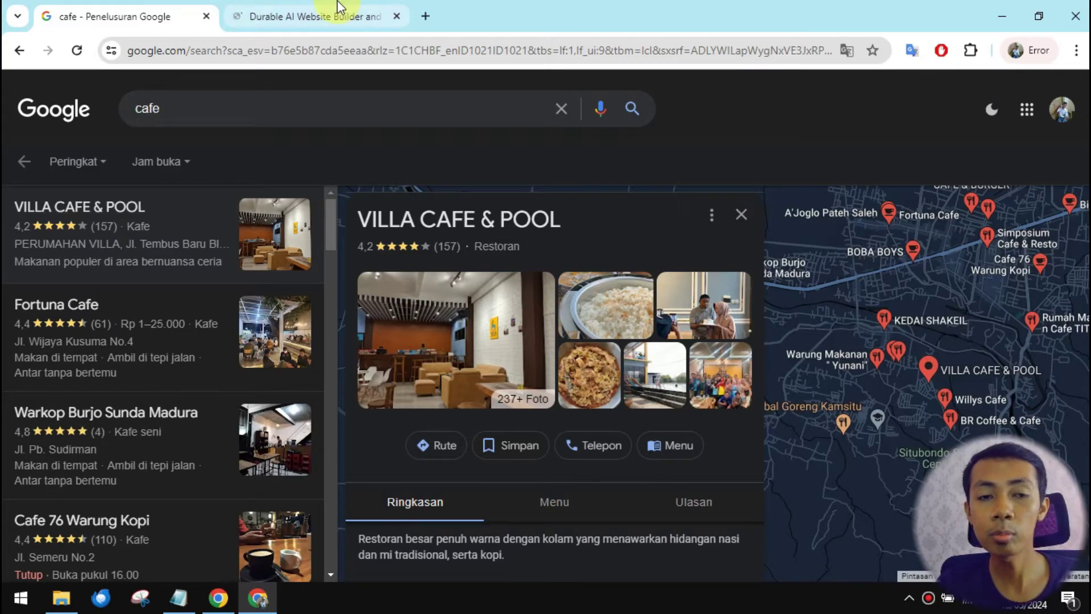
{"action": "mouse_move", "coordinate": [336, 8]}
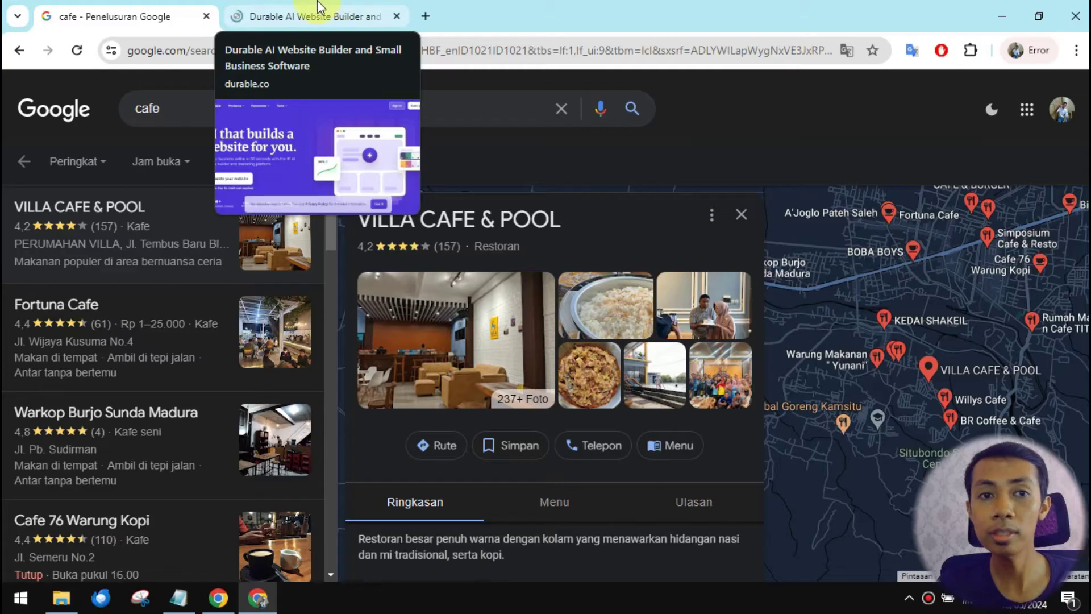
{"action": "left_click", "coordinate": [320, 7]}
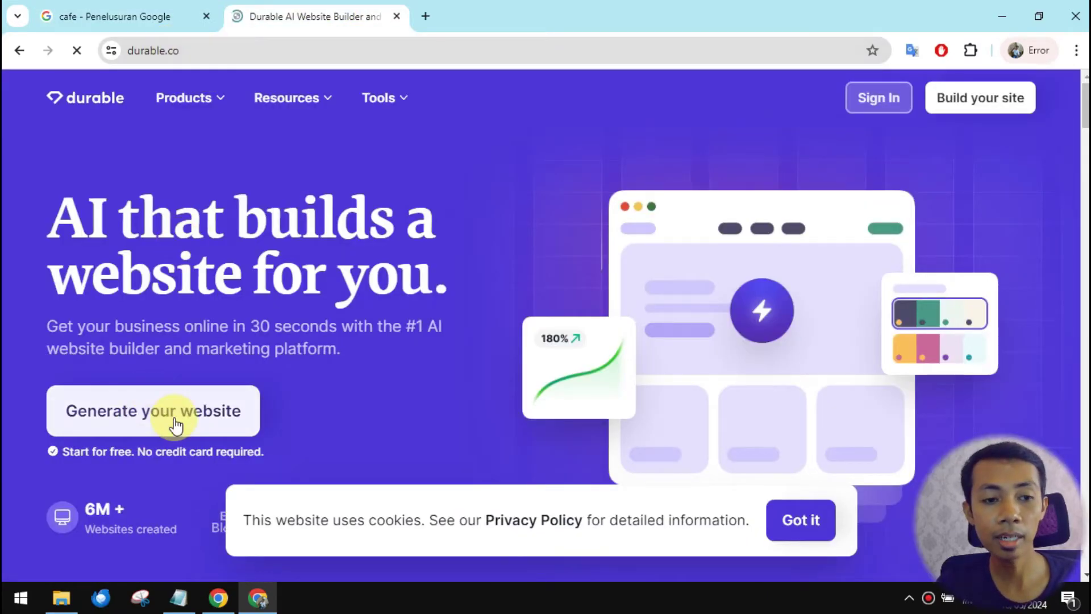
{"action": "left_click", "coordinate": [206, 413]}
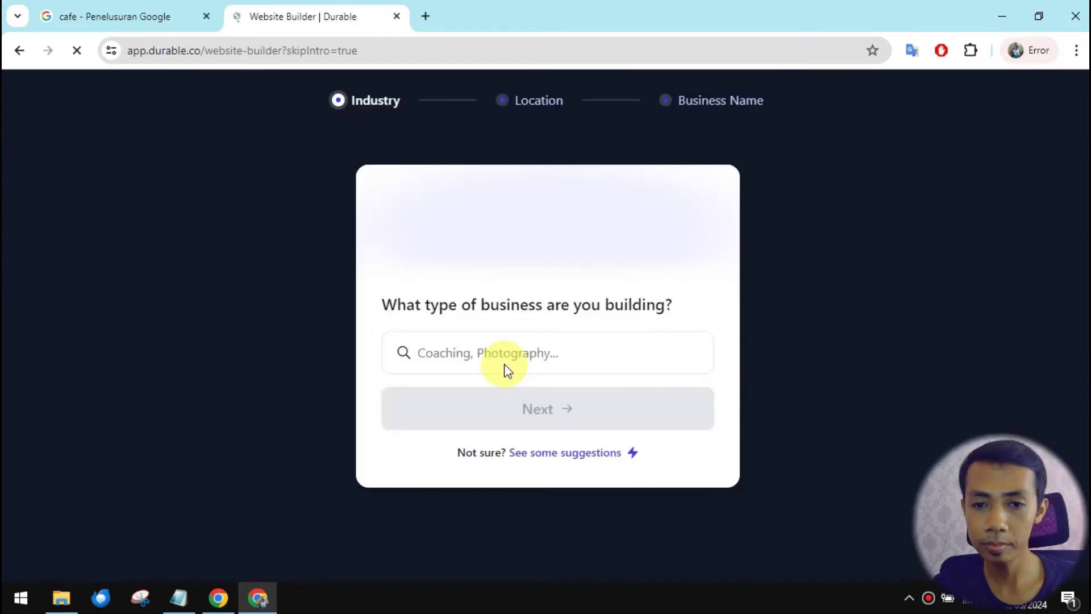
Set the business type to Cafe and continue to the location question.
{"action": "left_click", "coordinate": [529, 350]}
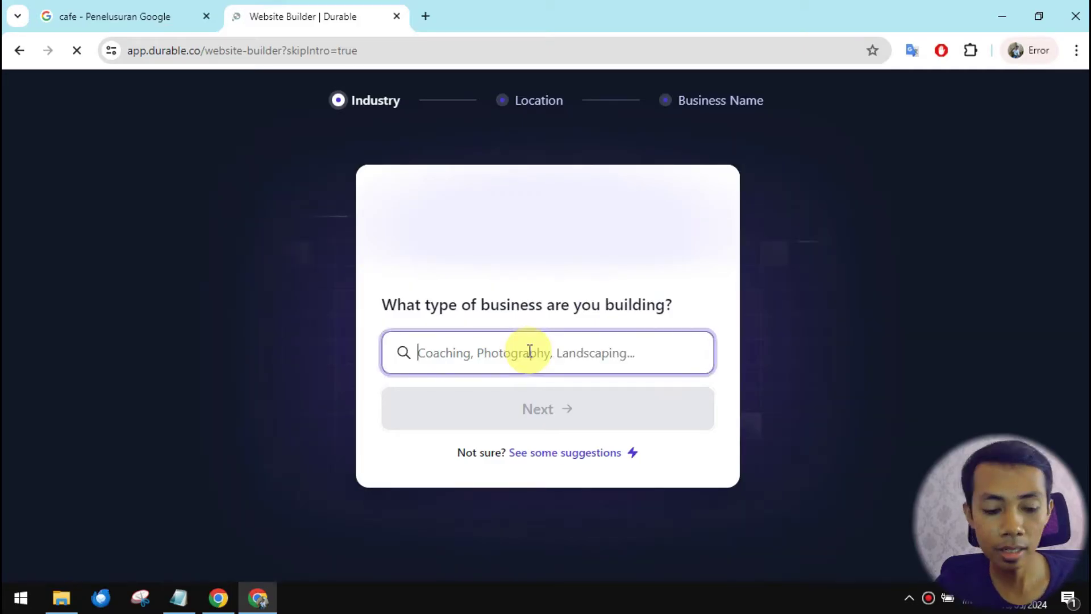
{"action": "type", "text": "Cafe"}
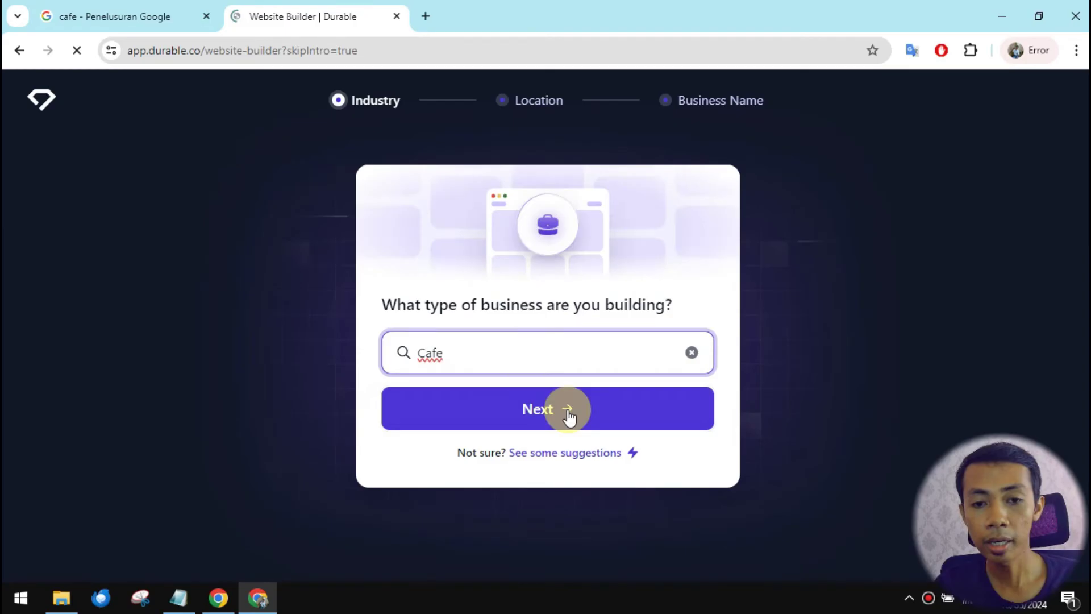
{"action": "left_click", "coordinate": [627, 390]}
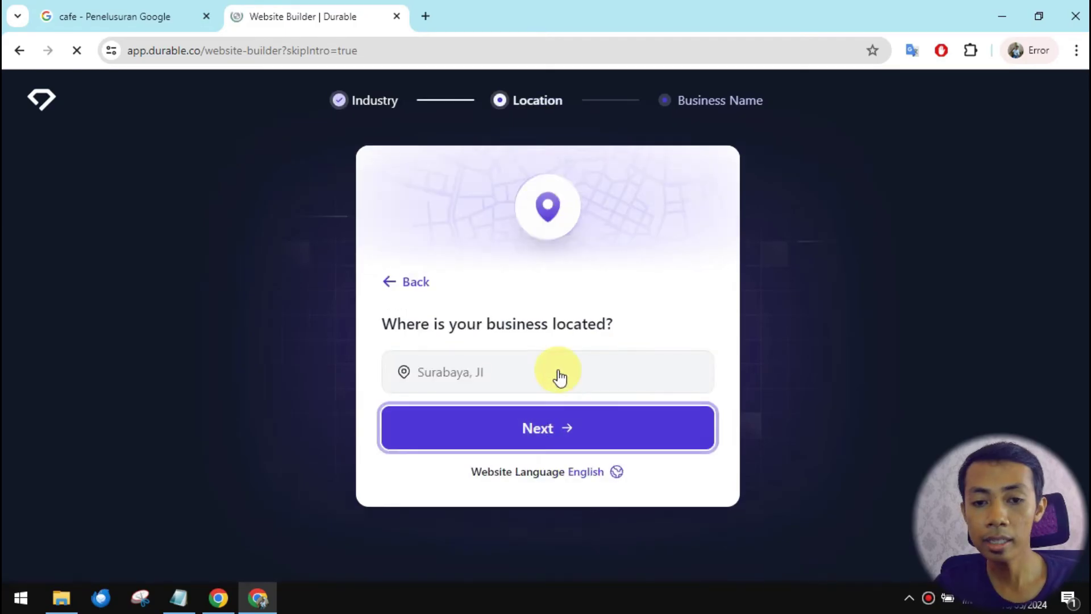
Replace the suggested business location with Situbondo, Kabupaten Situbondo, Jawa Timur and continue to the business name.
{"action": "left_click", "coordinate": [559, 375]}
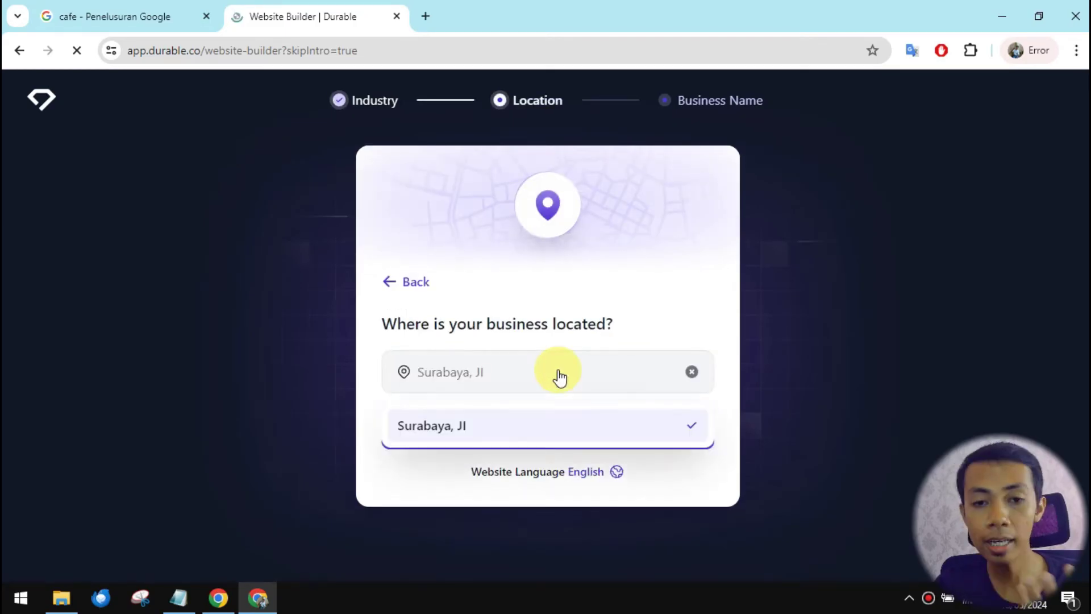
{"action": "key", "text": "ctrl+a"}
{"action": "key", "text": "BackSpace"}
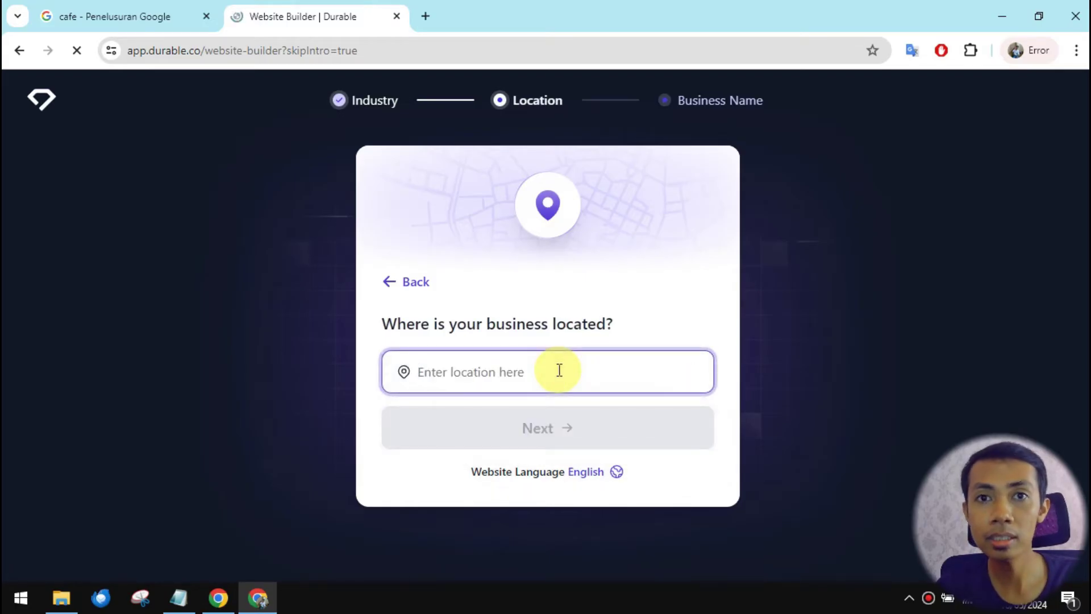
{"action": "type", "text": "Situbondo"}
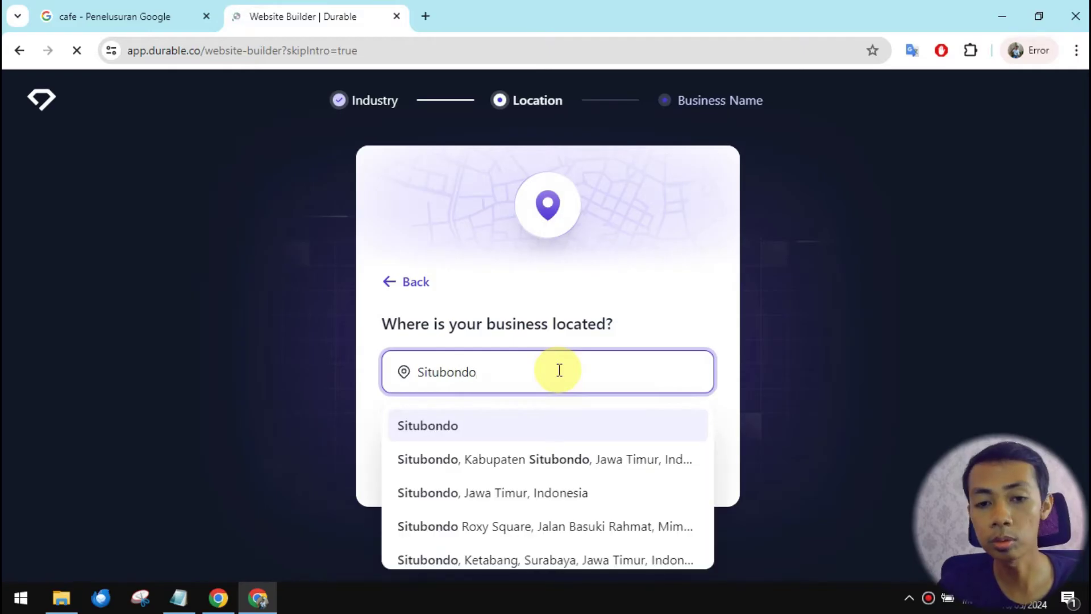
{"action": "left_click", "coordinate": [494, 457]}
{"action": "key", "text": "Return"}
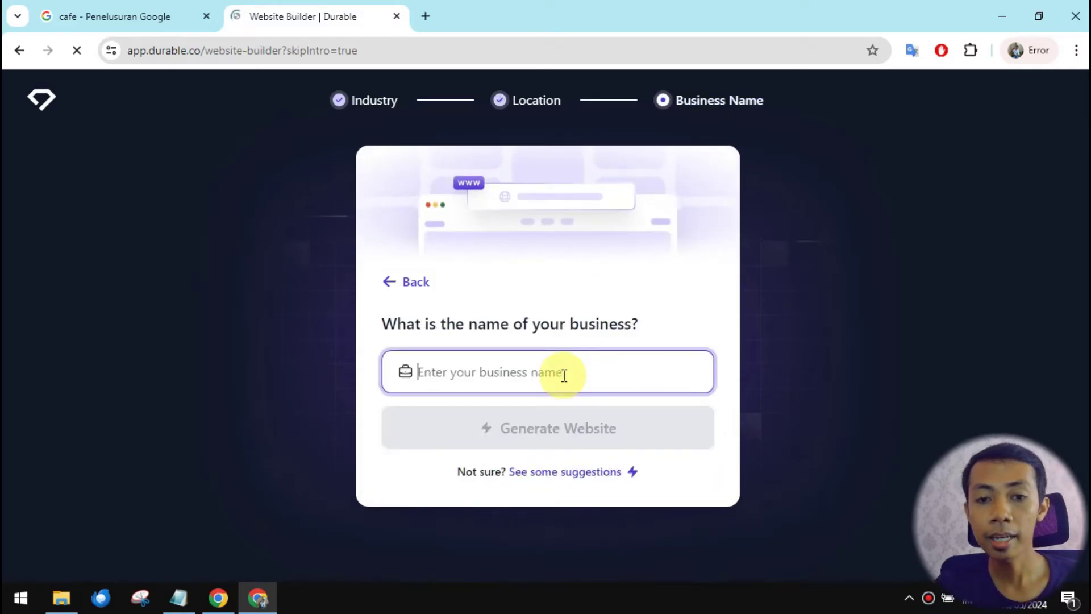
Copy the name VILLA CAFE & POOL from the Google listing into the business name and generate the website.
{"action": "key", "text": "ctrl+Tab"}
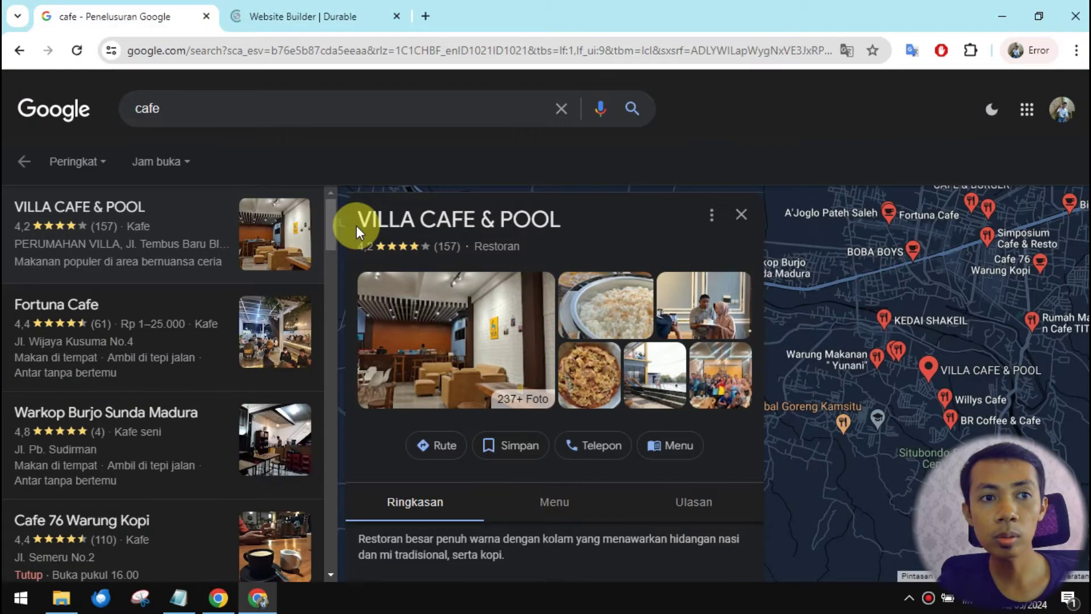
{"action": "triple_click", "coordinate": [574, 213]}
{"action": "key", "text": "ctrl+c"}
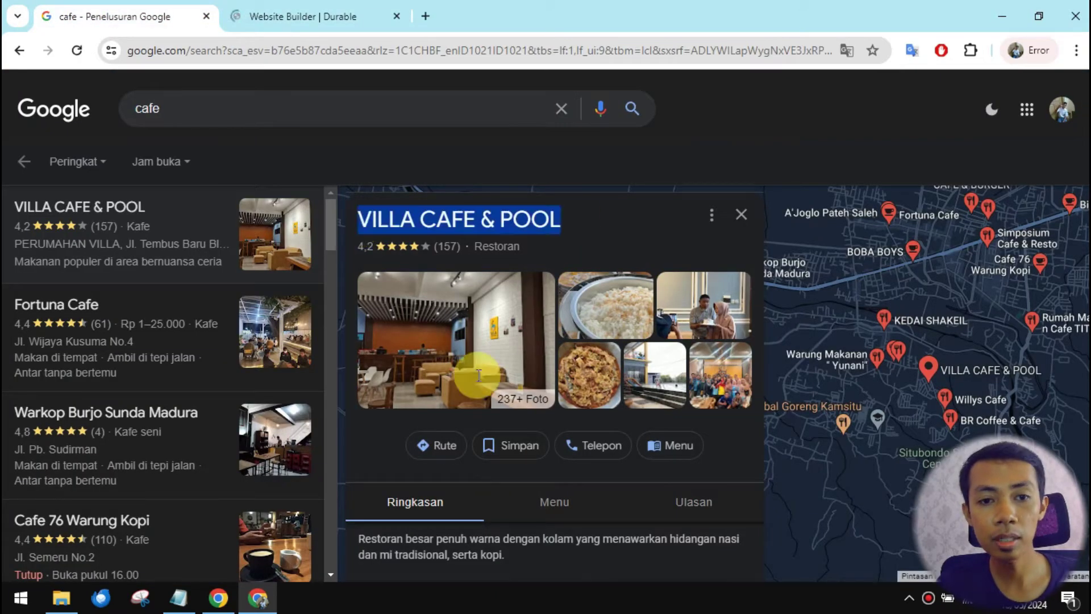
{"action": "key", "text": "ctrl+Tab"}
{"action": "key", "text": "ctrl+v"}
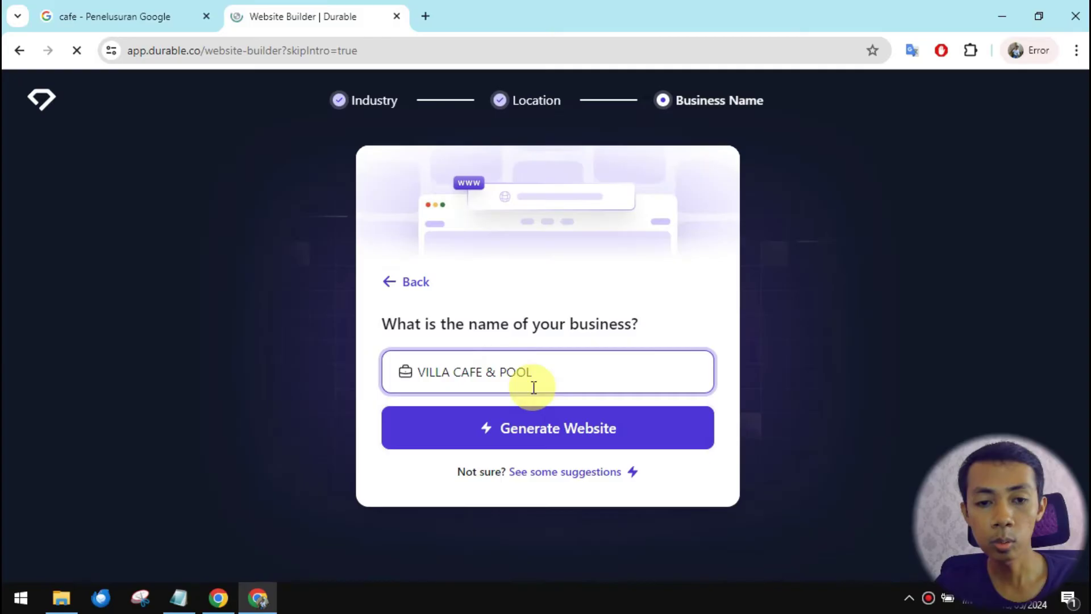
{"action": "left_click", "coordinate": [573, 426]}
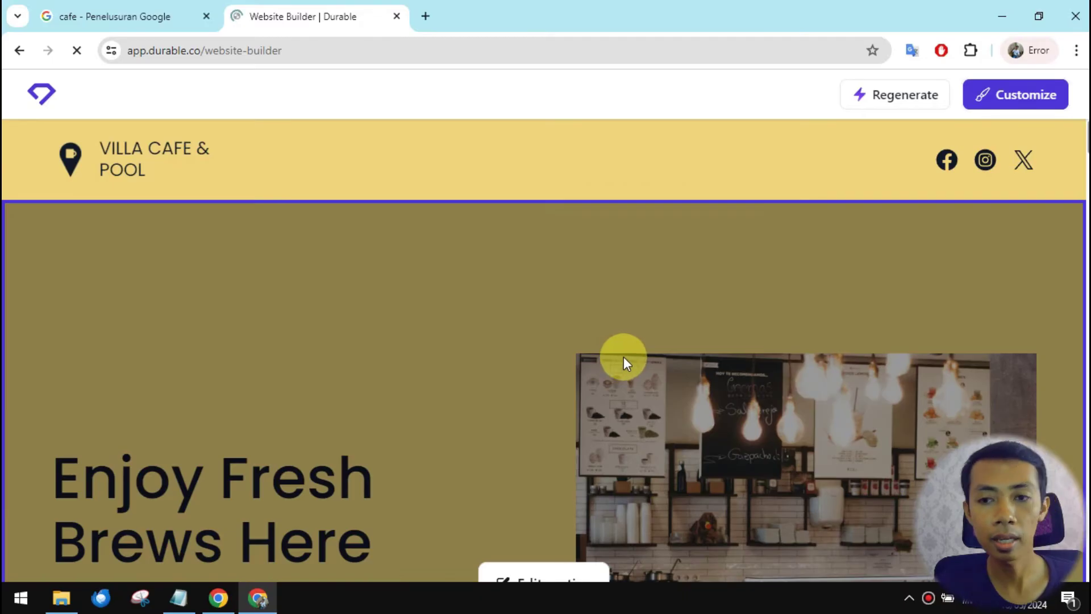
Review the generated website's hero section and the customer testimonials section below it.
{"action": "scroll", "coordinate": [628, 354], "scroll_direction": "down", "scroll_amount": 3}
{"action": "scroll", "coordinate": [633, 352], "scroll_direction": "down", "scroll_amount": 4}
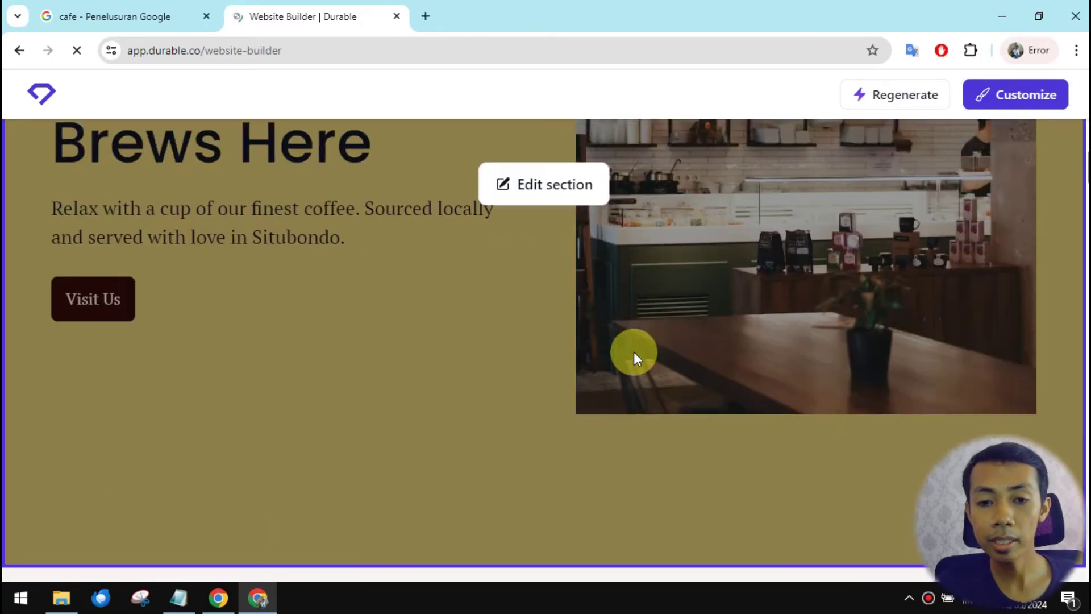
{"action": "scroll", "coordinate": [539, 352], "scroll_direction": "down", "scroll_amount": 3}
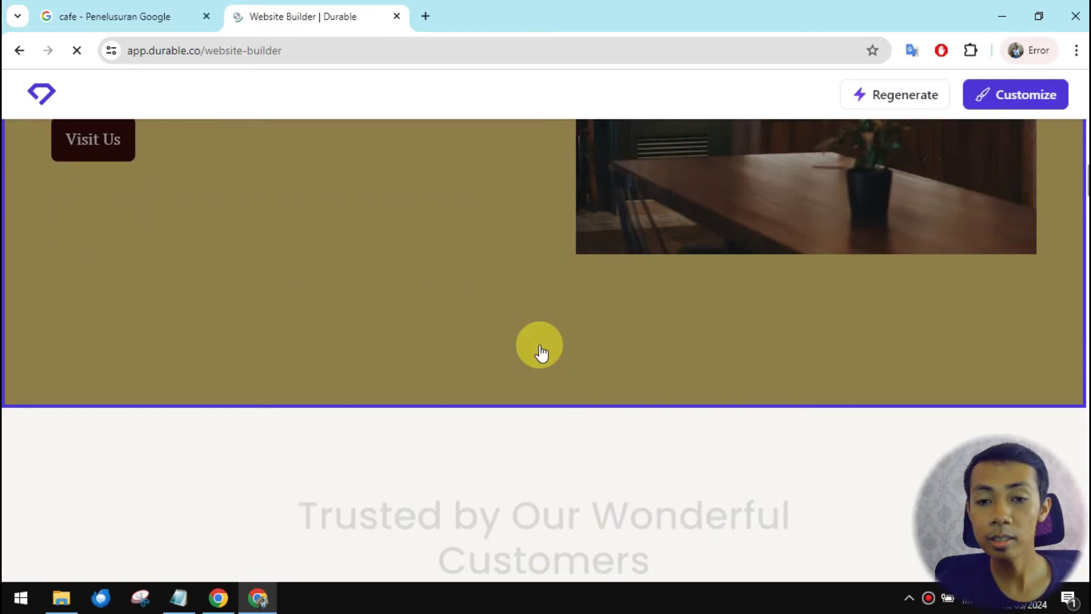
{"action": "scroll", "coordinate": [540, 352], "scroll_direction": "down", "scroll_amount": 3}
{"action": "scroll", "coordinate": [539, 352], "scroll_direction": "up", "scroll_amount": 8}
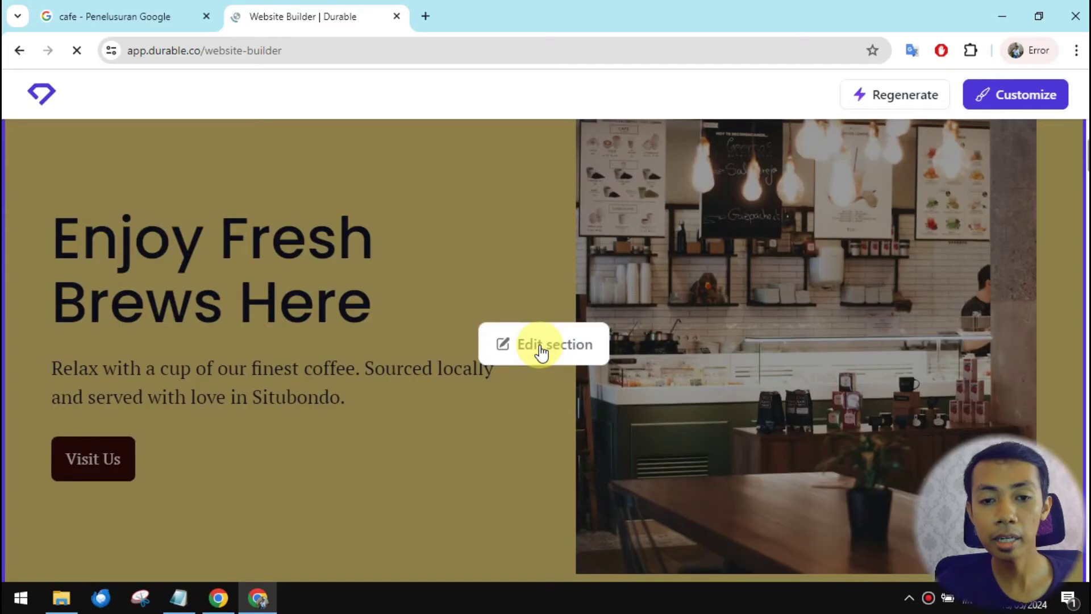
Start editing the hero section and sign up for Durable with the existing Google account.
{"action": "left_click", "coordinate": [418, 267]}
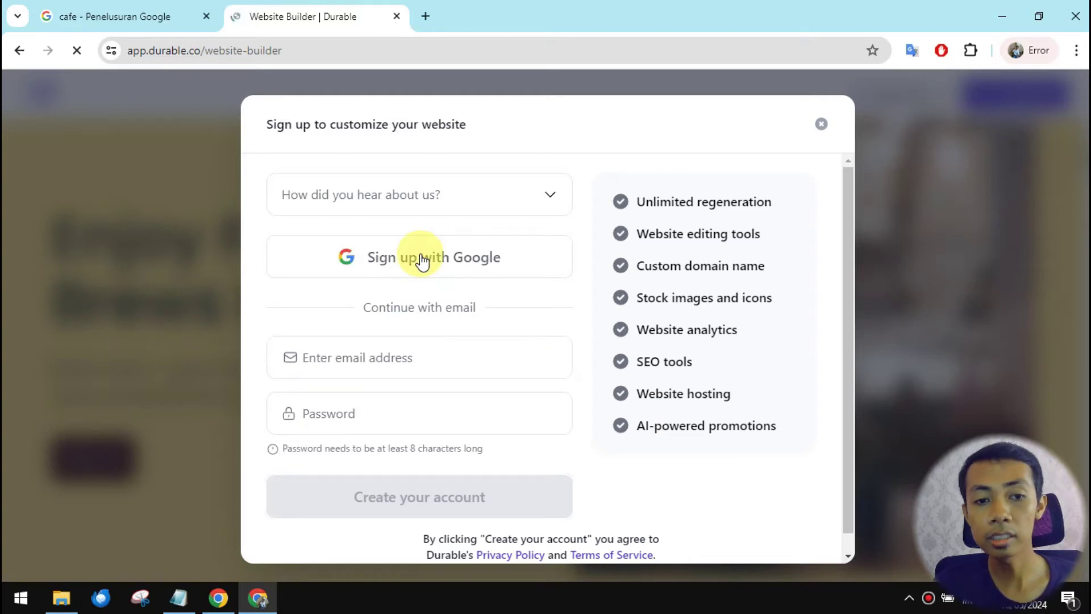
{"action": "left_click", "coordinate": [423, 260]}
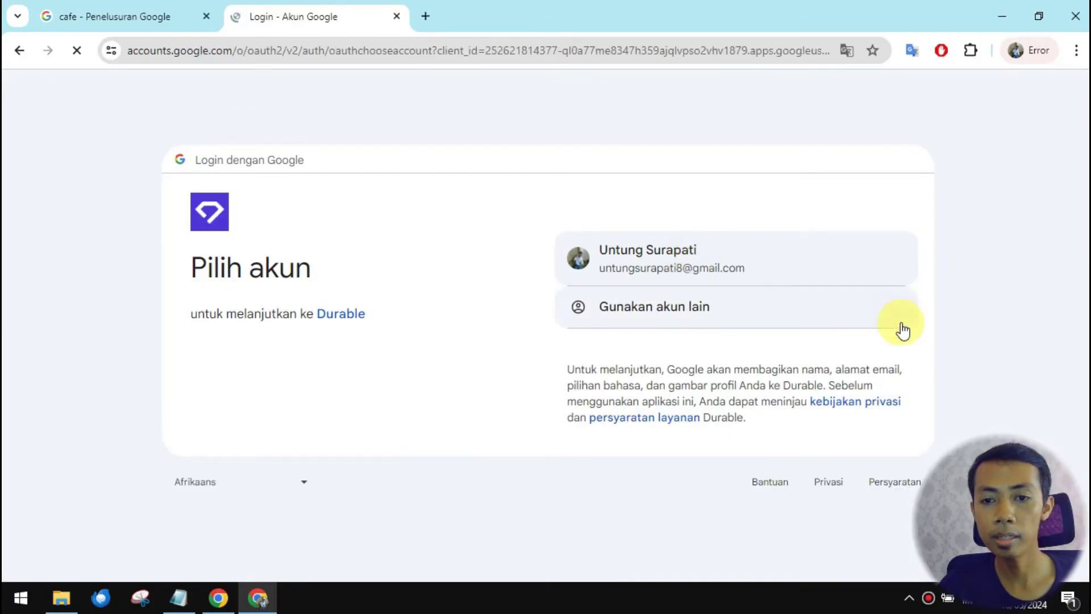
{"action": "left_click", "coordinate": [728, 261]}
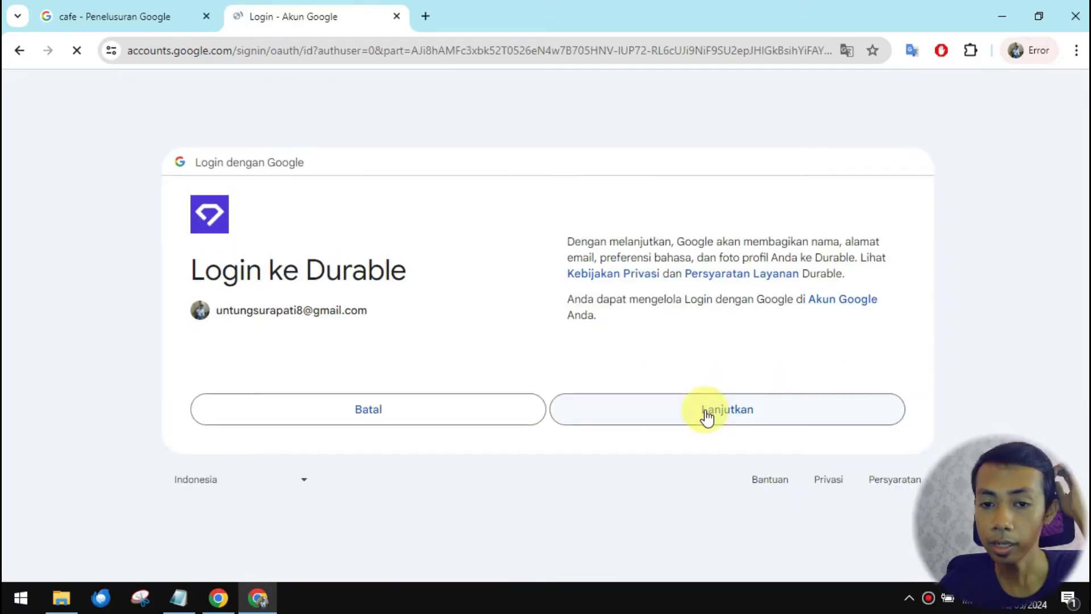
{"action": "left_click", "coordinate": [705, 410]}
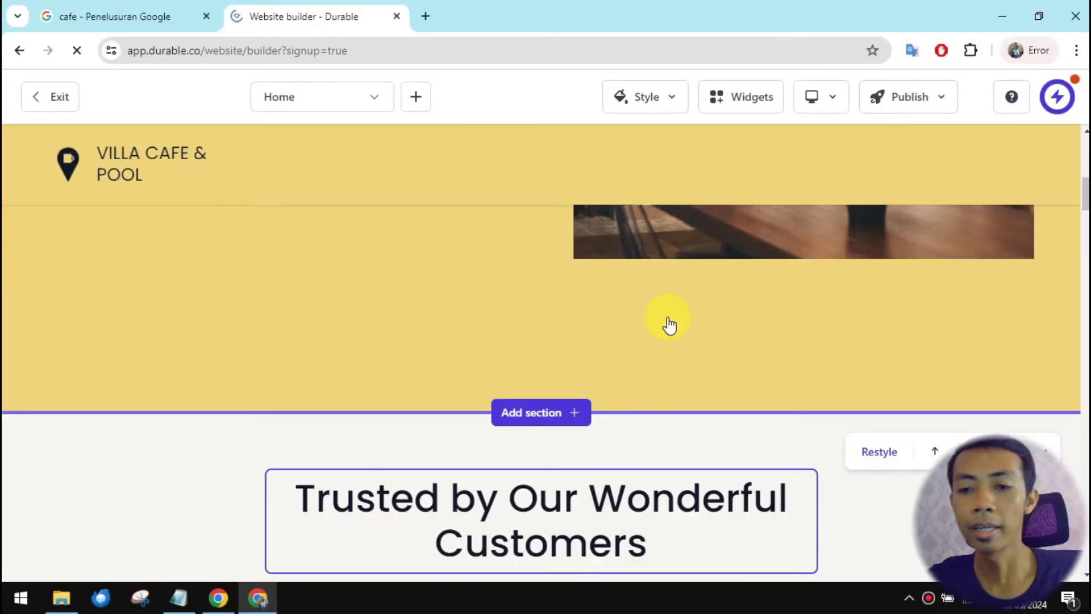
Replace the hero banner's heading with Villa Cafe & Poll.
{"action": "scroll", "coordinate": [670, 318], "scroll_direction": "up", "scroll_amount": 7}
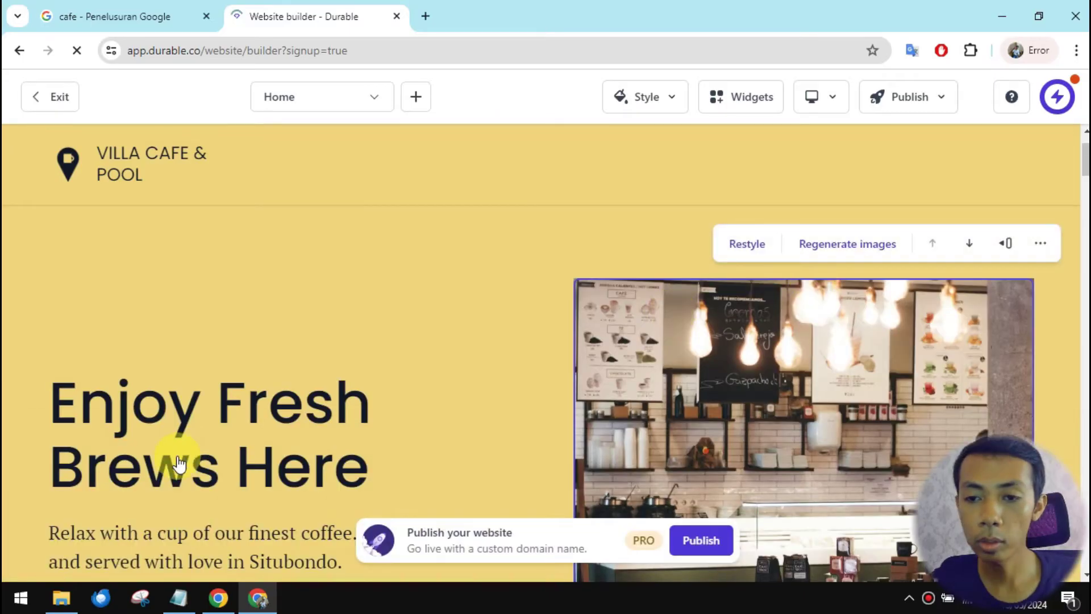
{"action": "scroll", "coordinate": [184, 370], "scroll_direction": "down", "scroll_amount": 3}
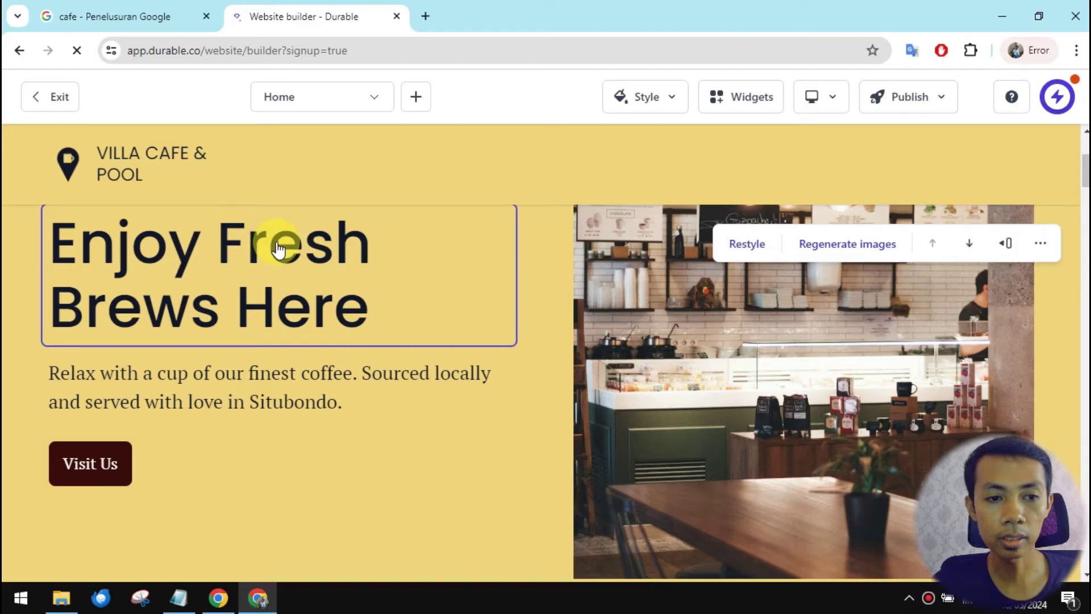
{"action": "double_click", "coordinate": [222, 277]}
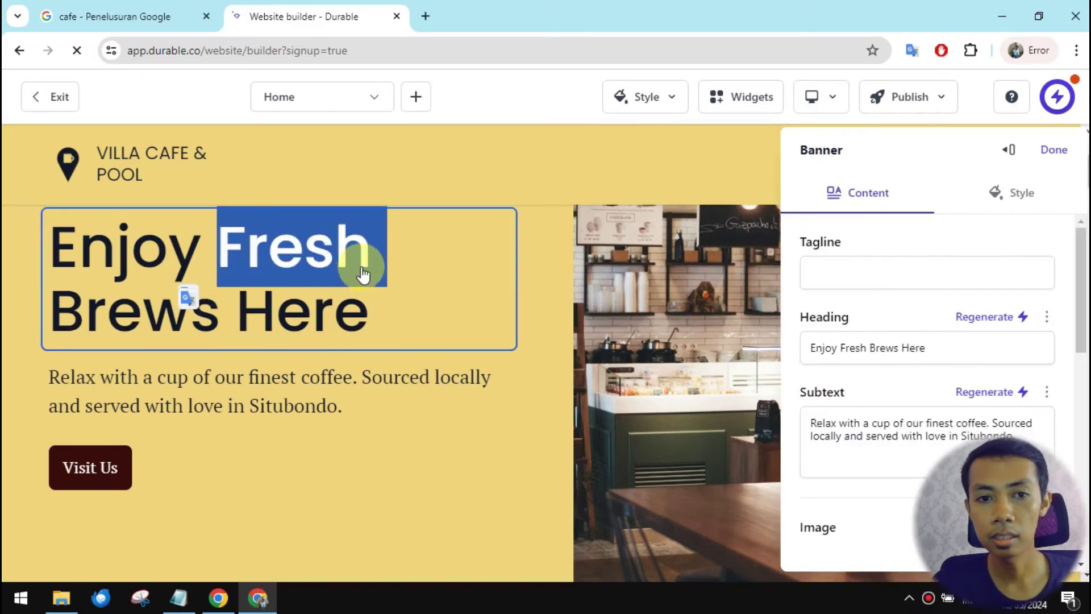
{"action": "type", "text": "Vi"}
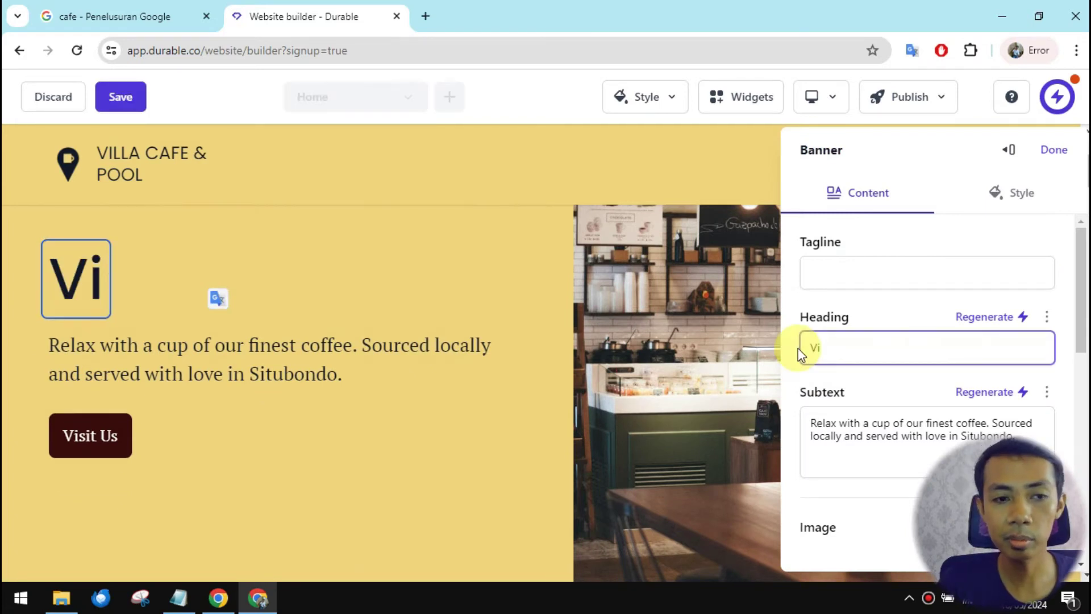
{"action": "type", "text": "lla Cafe"}
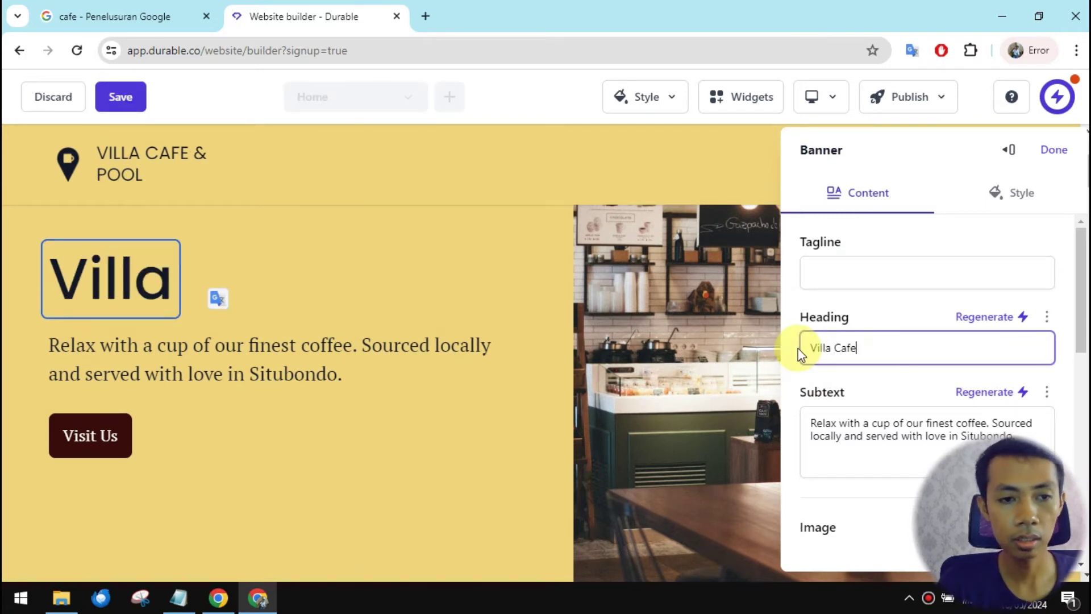
{"action": "type", "text": " & Poll"}
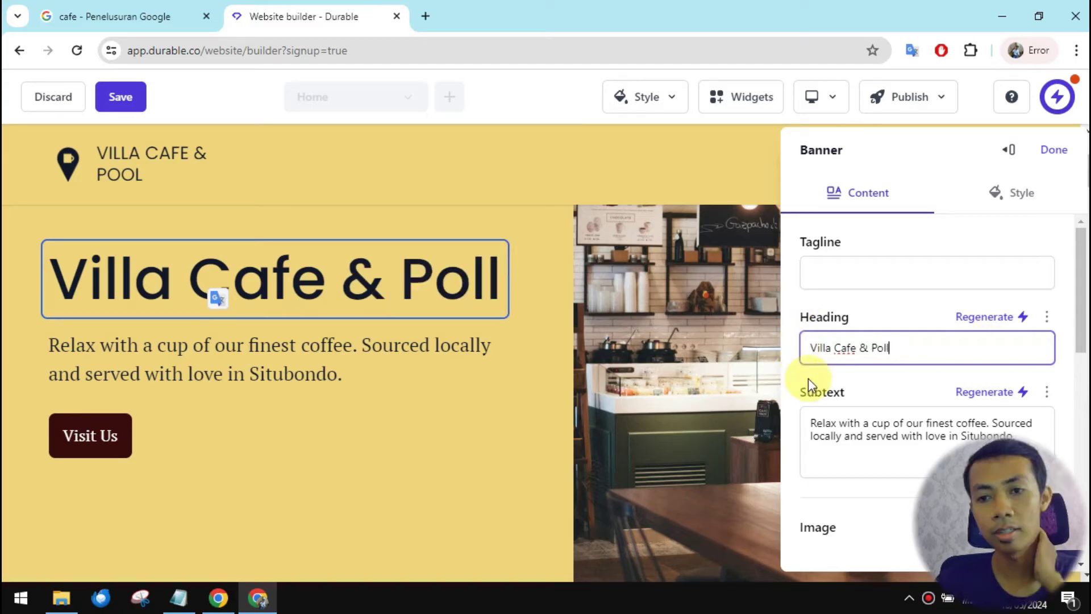
{"action": "left_click", "coordinate": [847, 438]}
{"action": "scroll", "coordinate": [1021, 364], "scroll_direction": "down", "scroll_amount": 1}
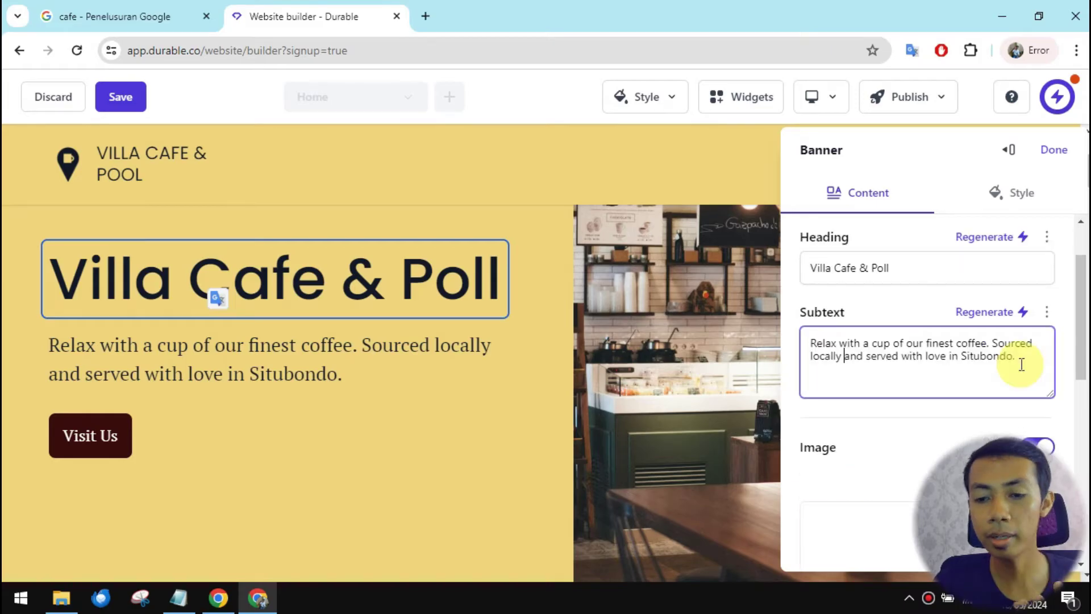
{"action": "key", "text": "ctrl+a"}
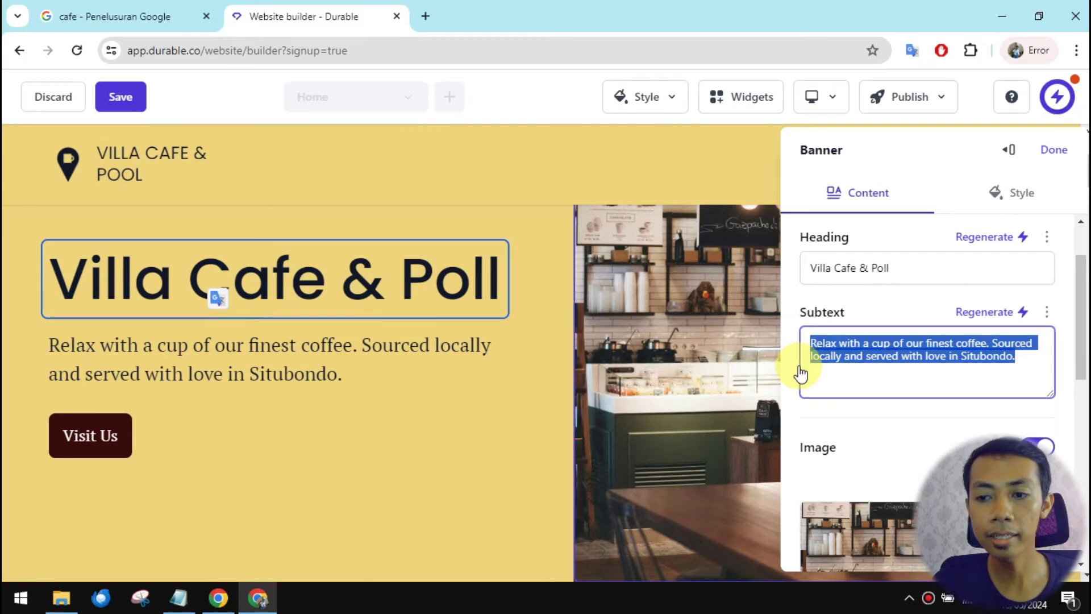
{"action": "left_click", "coordinate": [880, 364]}
{"action": "left_click_drag", "start_coordinate": [1022, 364], "coordinate": [738, 335]}
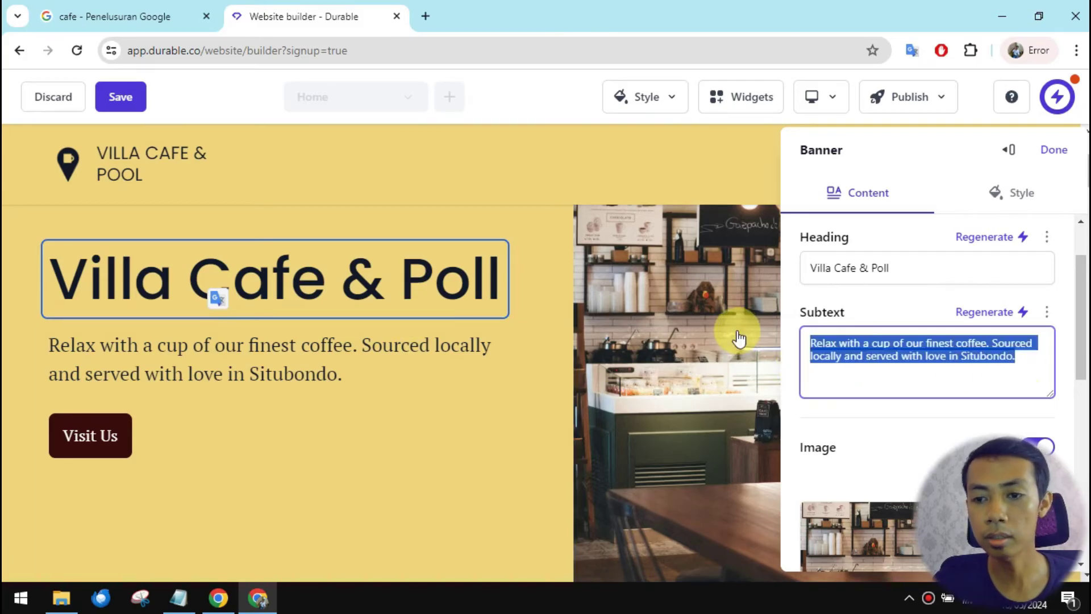
{"action": "left_click", "coordinate": [873, 342]}
Change the hero button's label from Visit Us to Kunjungi Kami and finish editing the banner.
{"action": "scroll", "coordinate": [136, 318], "scroll_direction": "down", "scroll_amount": 3}
{"action": "left_click", "coordinate": [98, 272]}
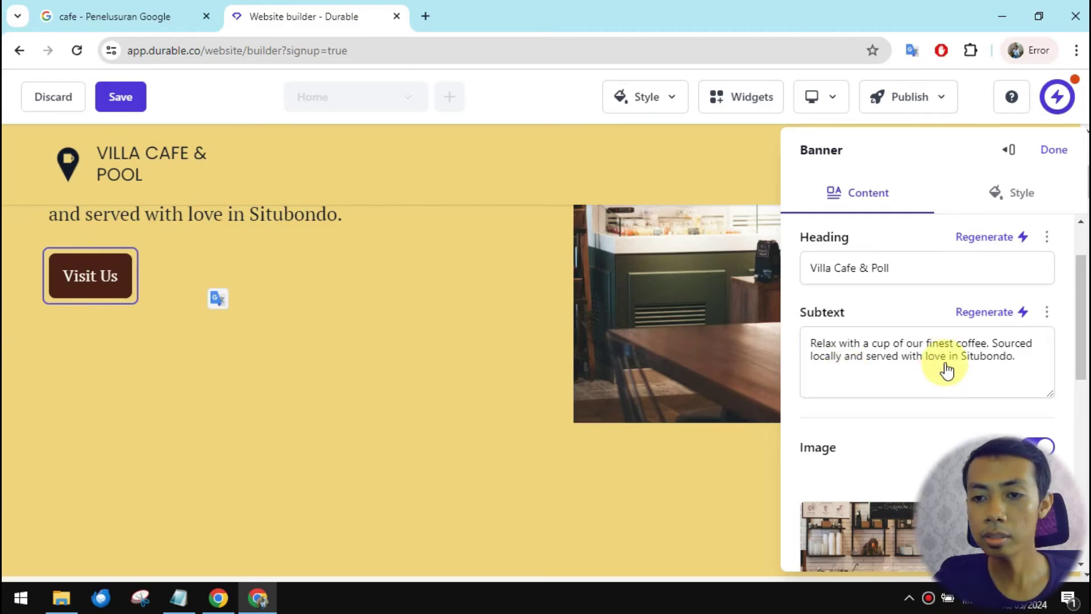
{"action": "left_click", "coordinate": [108, 283]}
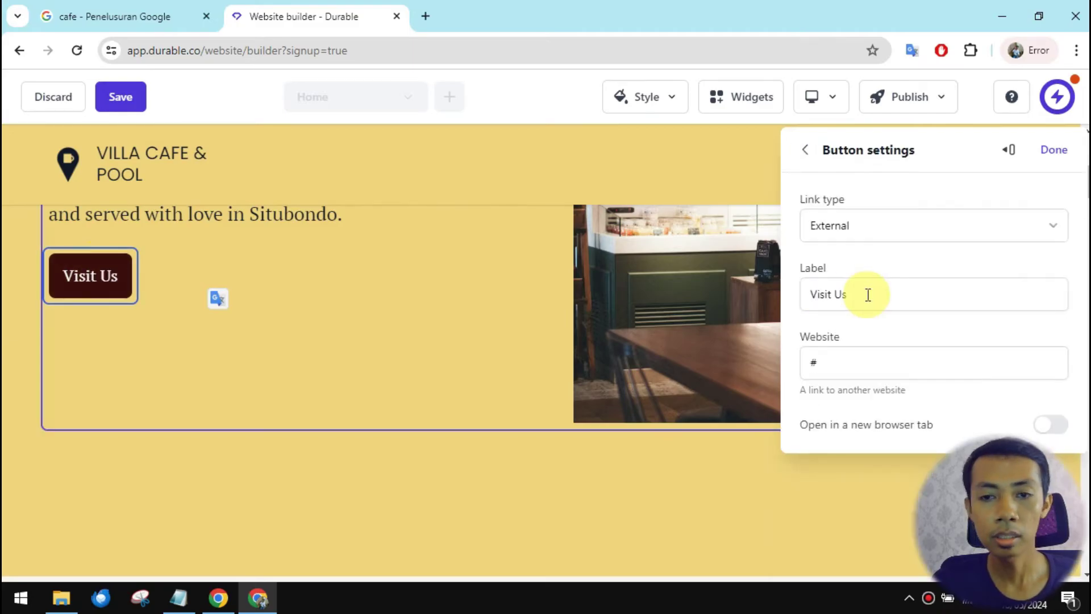
{"action": "scroll", "coordinate": [798, 285], "scroll_direction": "up", "scroll_amount": 3}
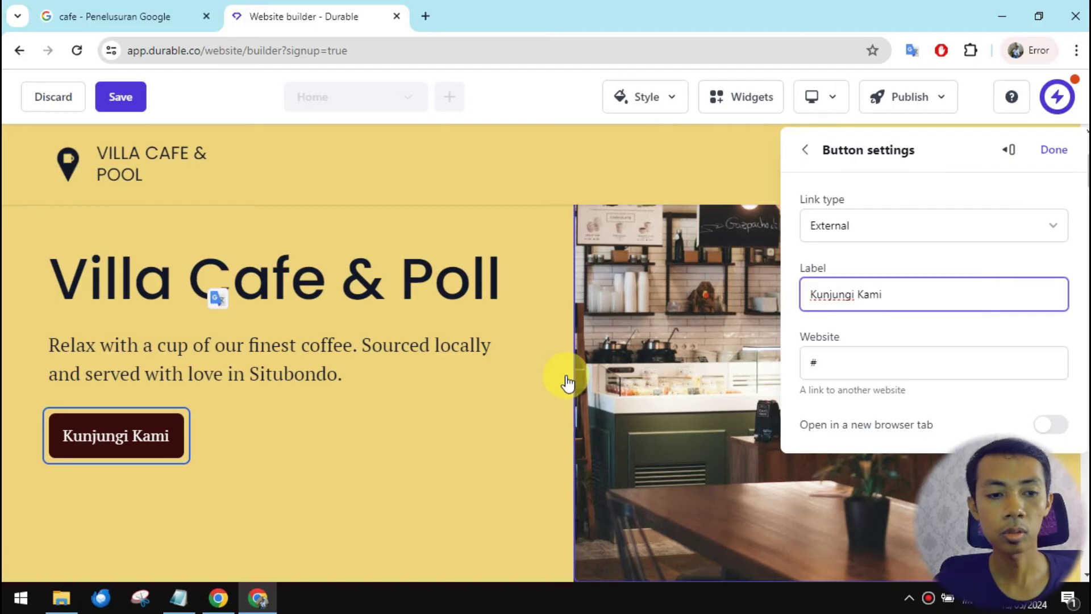
{"action": "left_click", "coordinate": [559, 165]}
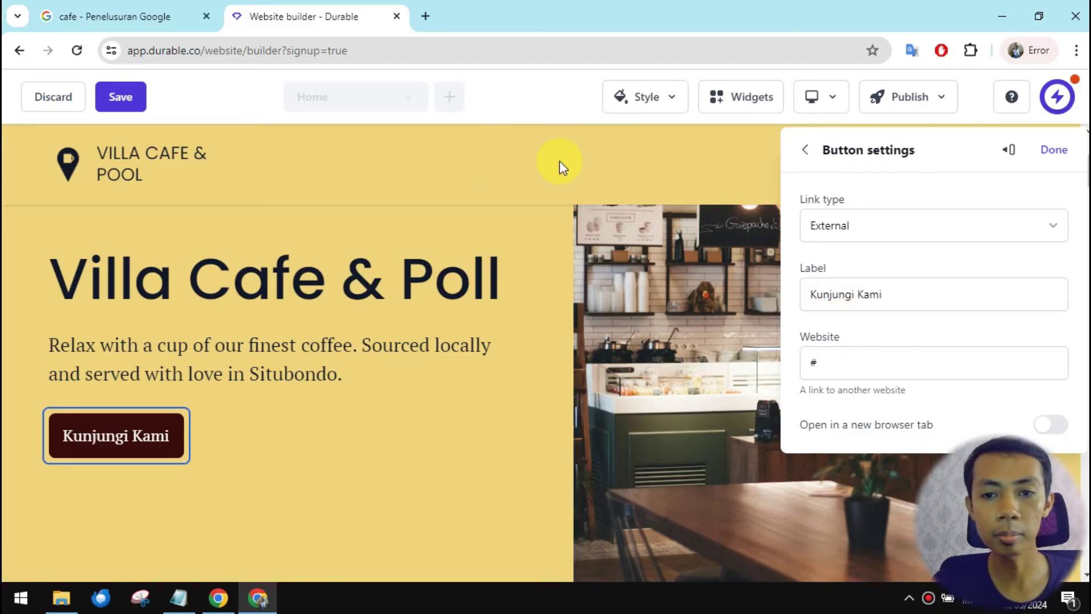
{"action": "left_click", "coordinate": [1066, 153]}
{"action": "left_click", "coordinate": [494, 301]}
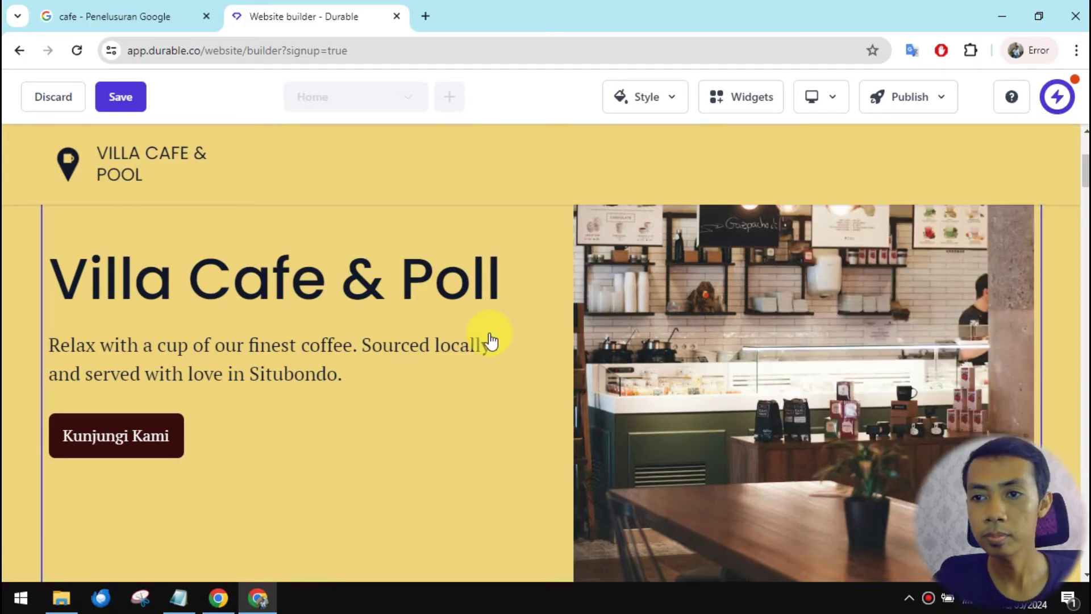
Inspect the hero image's settings, including its replace and alt text options, and close them.
{"action": "scroll", "coordinate": [708, 349], "scroll_direction": "down", "scroll_amount": 2}
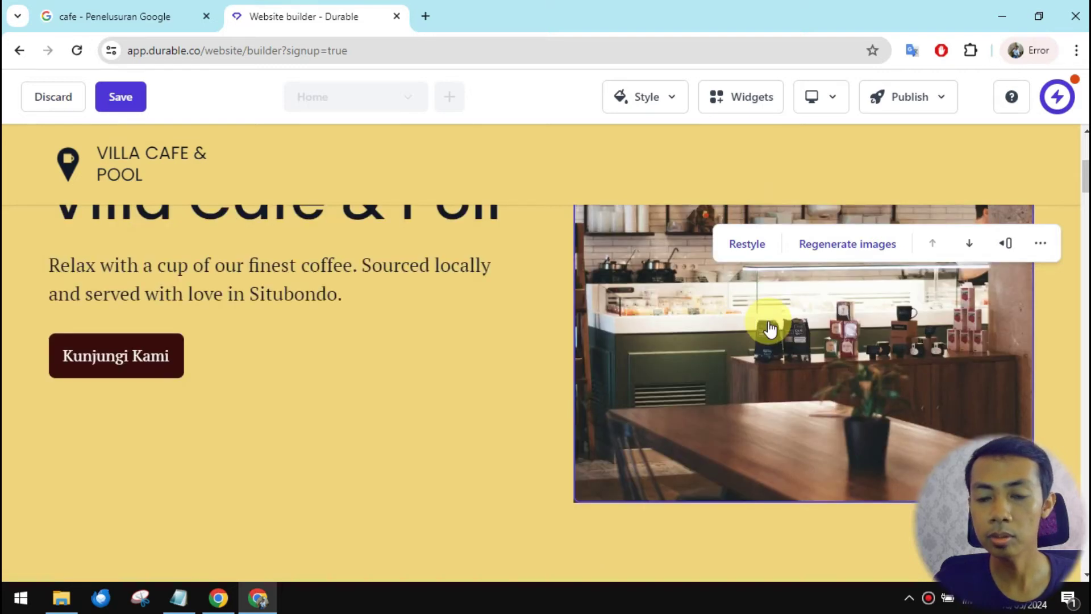
{"action": "left_click", "coordinate": [770, 329]}
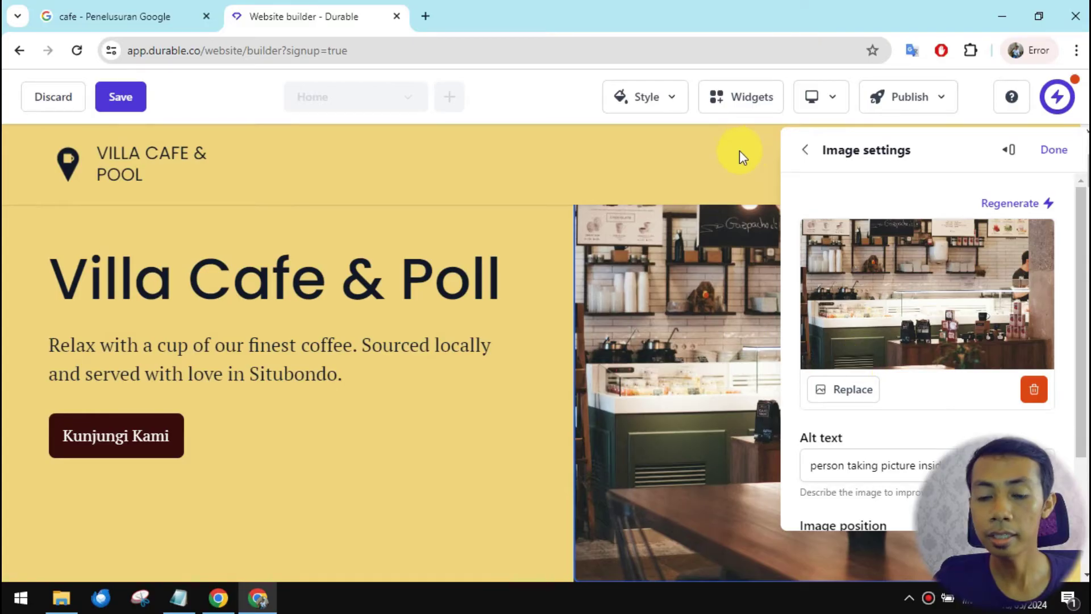
{"action": "scroll", "coordinate": [494, 298], "scroll_direction": "down", "scroll_amount": 5}
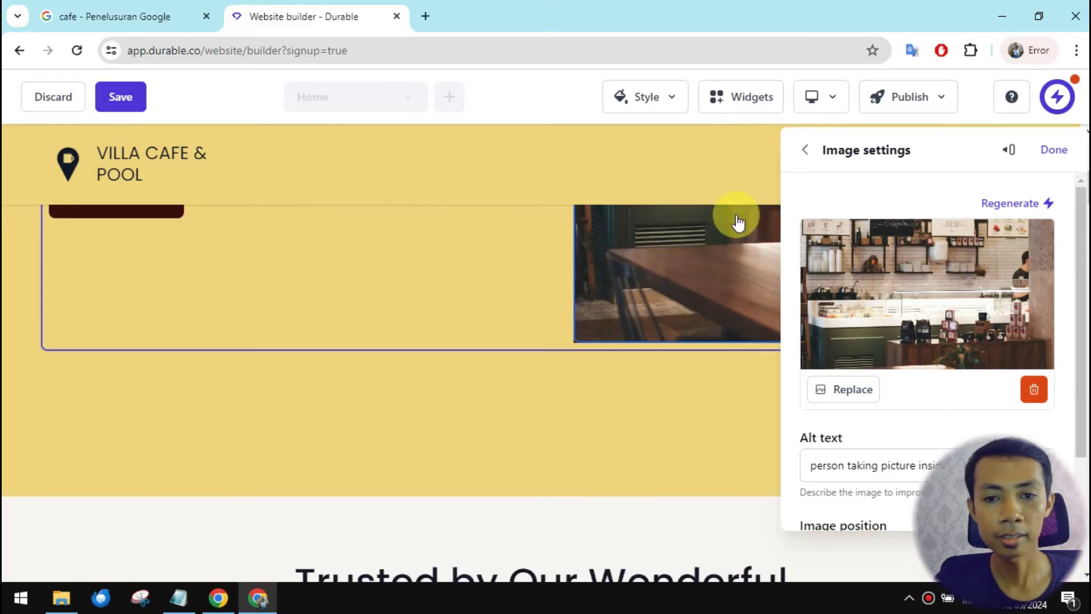
{"action": "scroll", "coordinate": [738, 221], "scroll_direction": "down", "scroll_amount": 5}
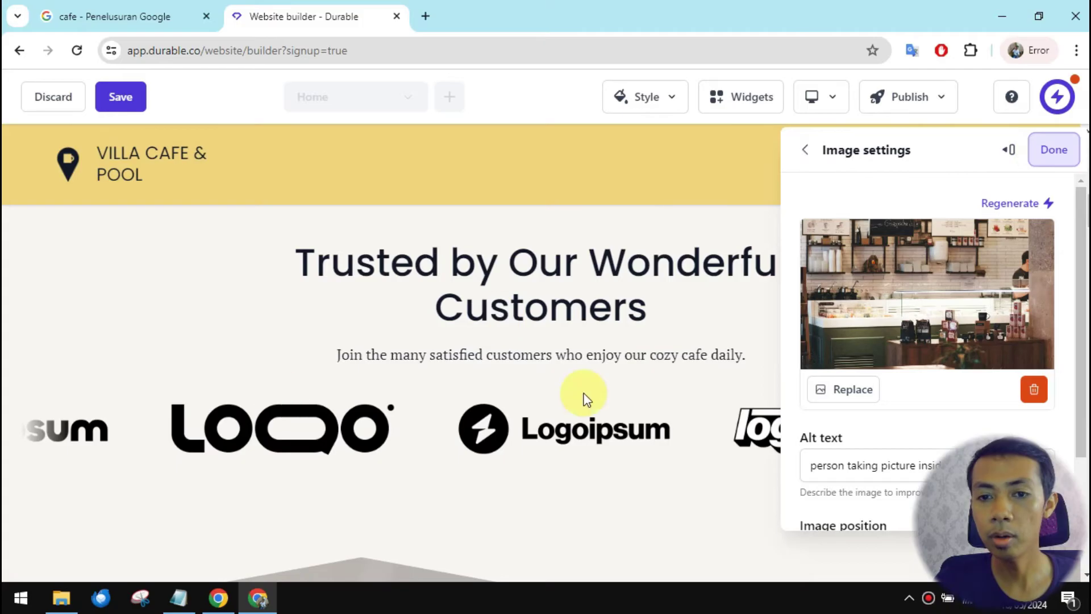
Inspect the logo showcase section's content settings below the hero and close them.
{"action": "scroll", "coordinate": [585, 399], "scroll_direction": "down", "scroll_amount": 1}
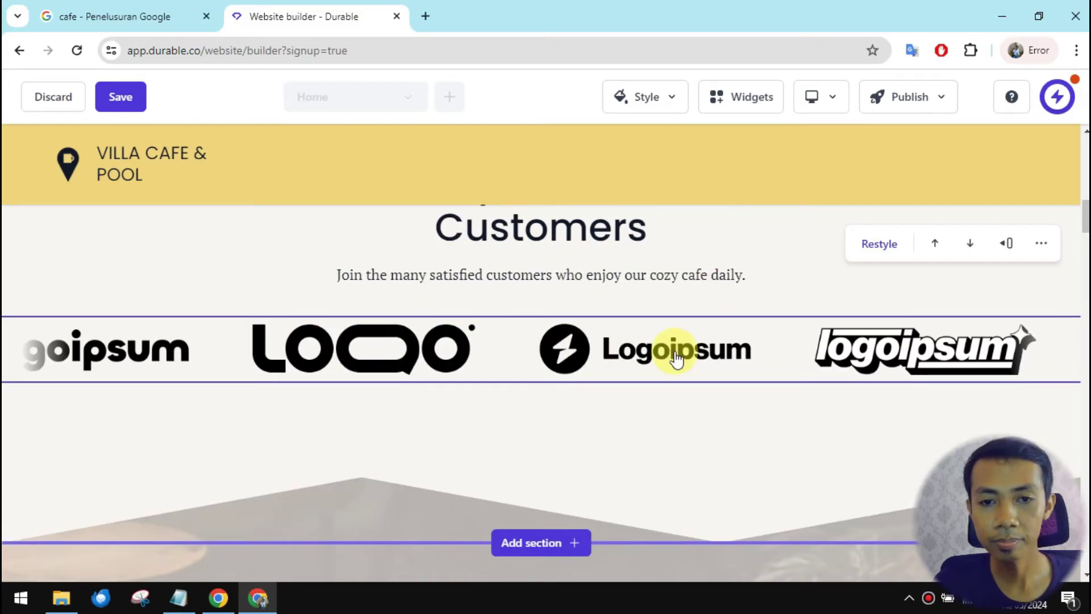
{"action": "left_click", "coordinate": [637, 373]}
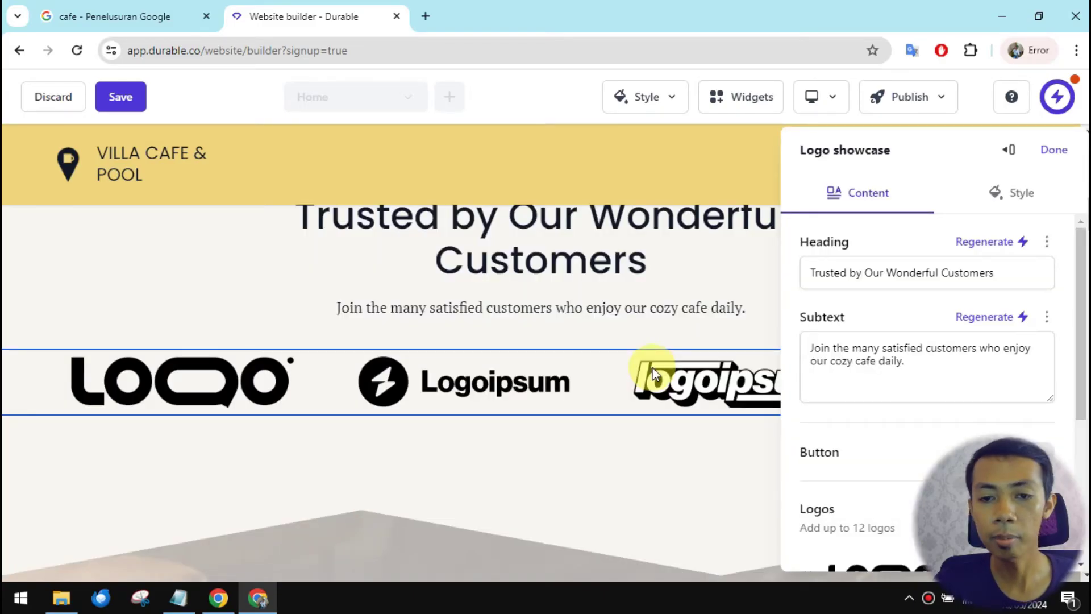
{"action": "scroll", "coordinate": [653, 375], "scroll_direction": "down", "scroll_amount": 5}
{"action": "scroll", "coordinate": [653, 367], "scroll_direction": "up", "scroll_amount": 6}
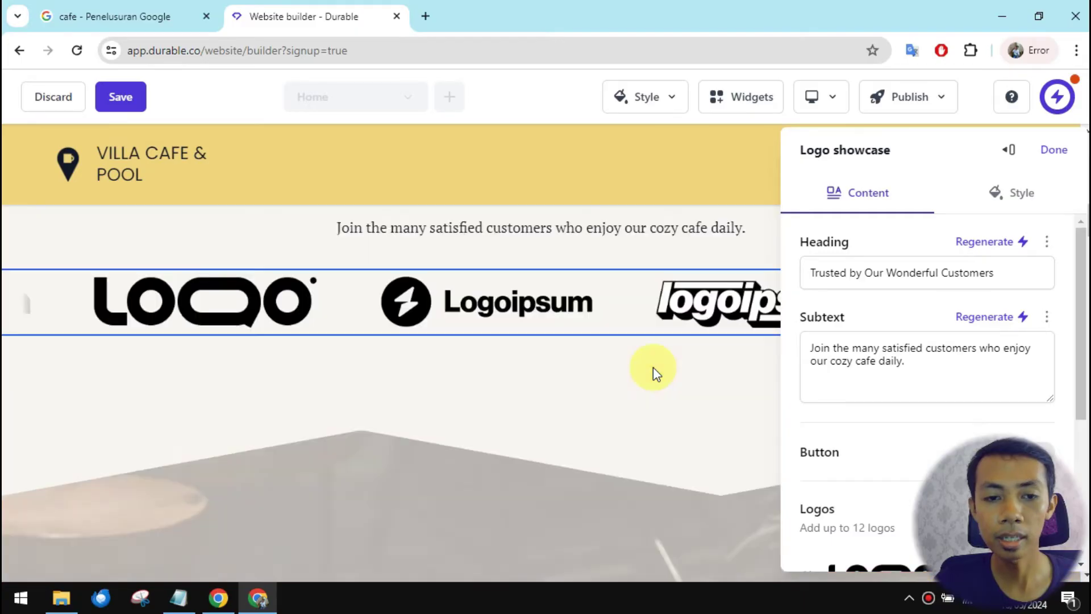
{"action": "left_click", "coordinate": [1053, 150]}
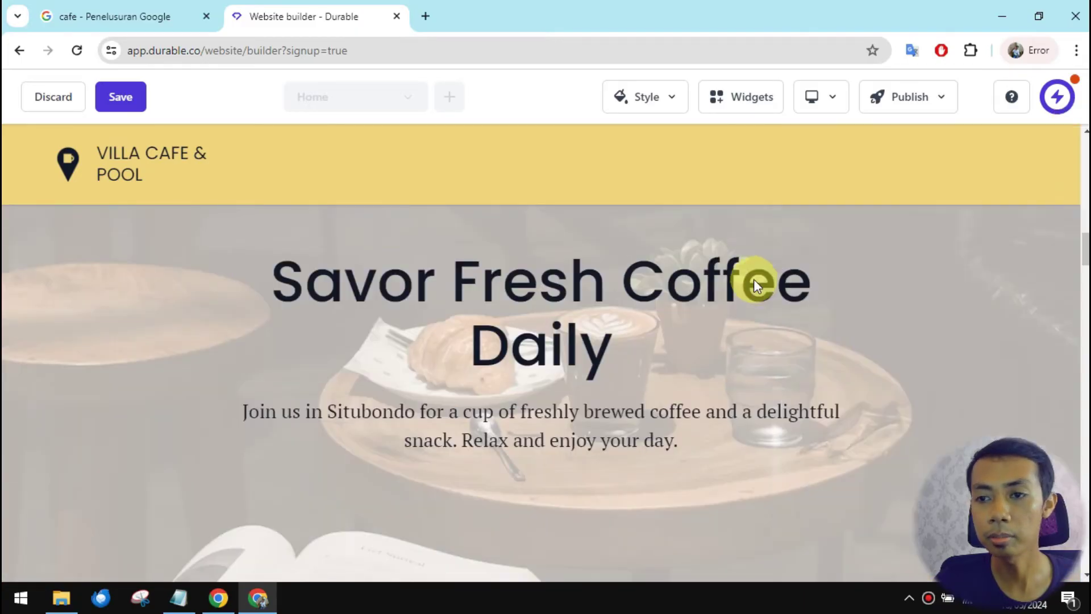
Examine the Our Cafe Services section, including the Homemade Pastries item's settings and the other service cards.
{"action": "scroll", "coordinate": [307, 284], "scroll_direction": "down", "scroll_amount": 5}
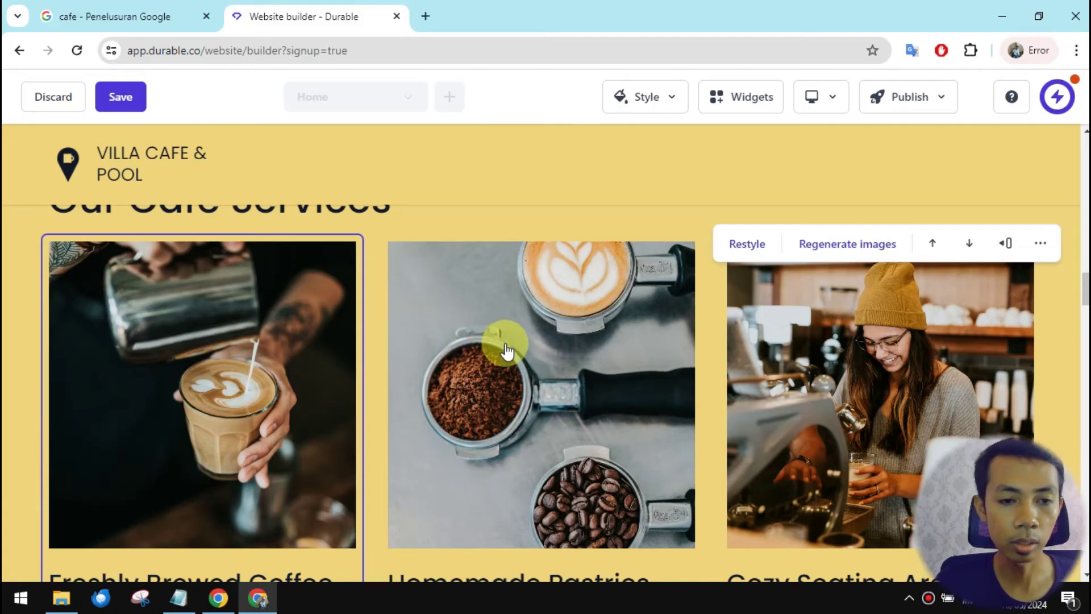
{"action": "left_click", "coordinate": [505, 349]}
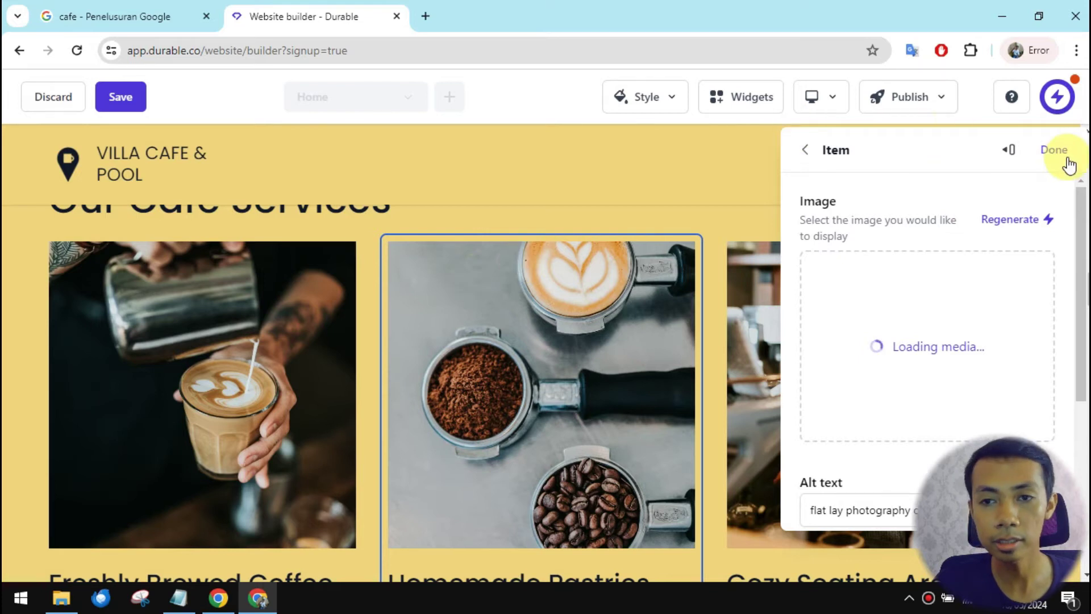
{"action": "scroll", "coordinate": [1066, 162], "scroll_direction": "down", "scroll_amount": 5}
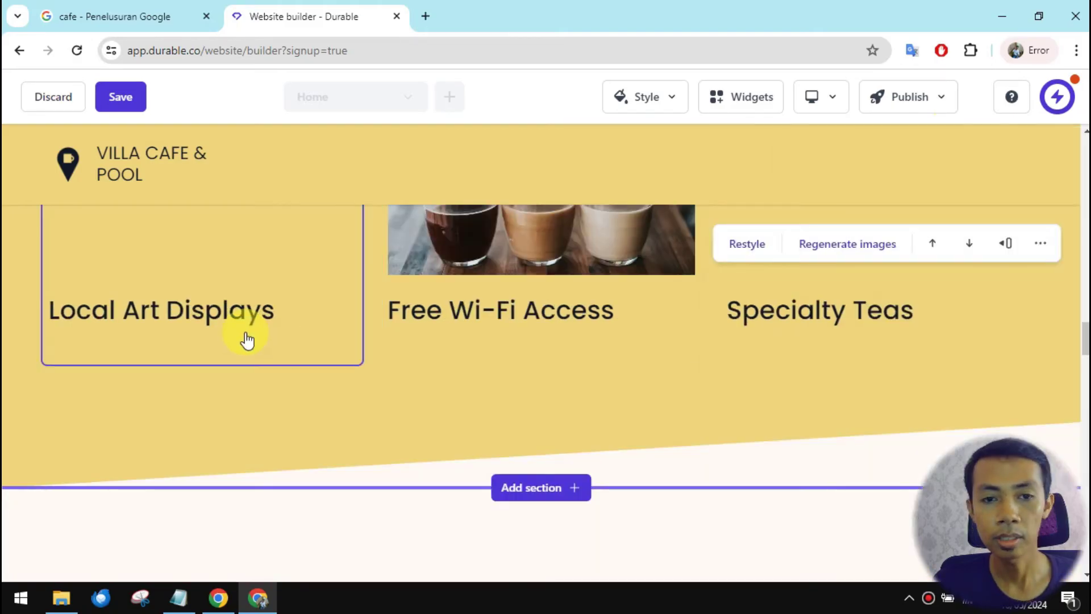
{"action": "scroll", "coordinate": [245, 340], "scroll_direction": "up", "scroll_amount": 5}
{"action": "scroll", "coordinate": [246, 340], "scroll_direction": "up", "scroll_amount": 1}
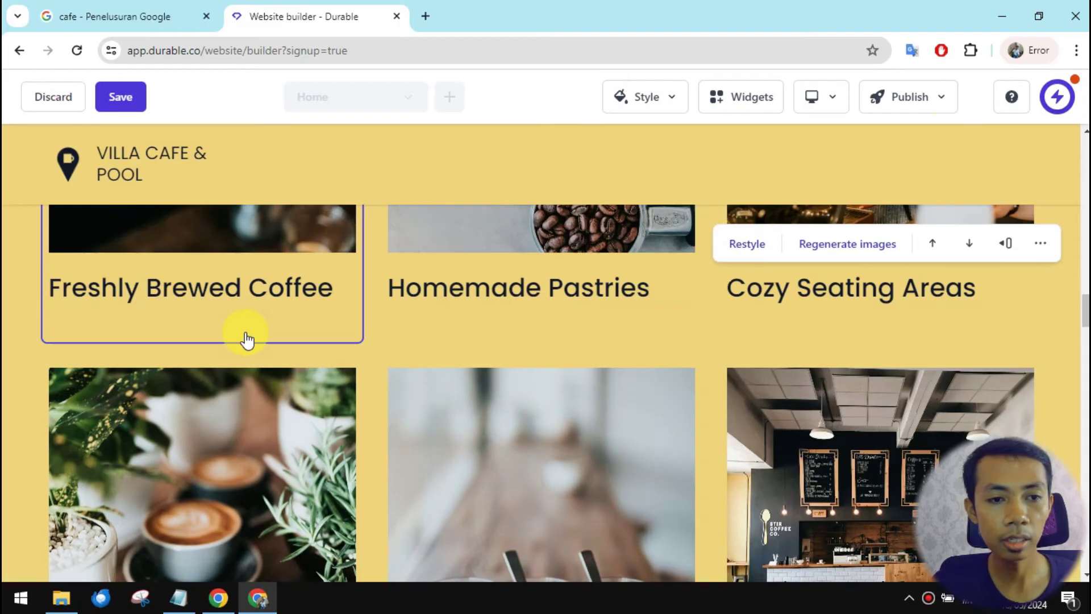
{"action": "scroll", "coordinate": [246, 340], "scroll_direction": "down", "scroll_amount": 1}
{"action": "scroll", "coordinate": [246, 340], "scroll_direction": "down", "scroll_amount": 4}
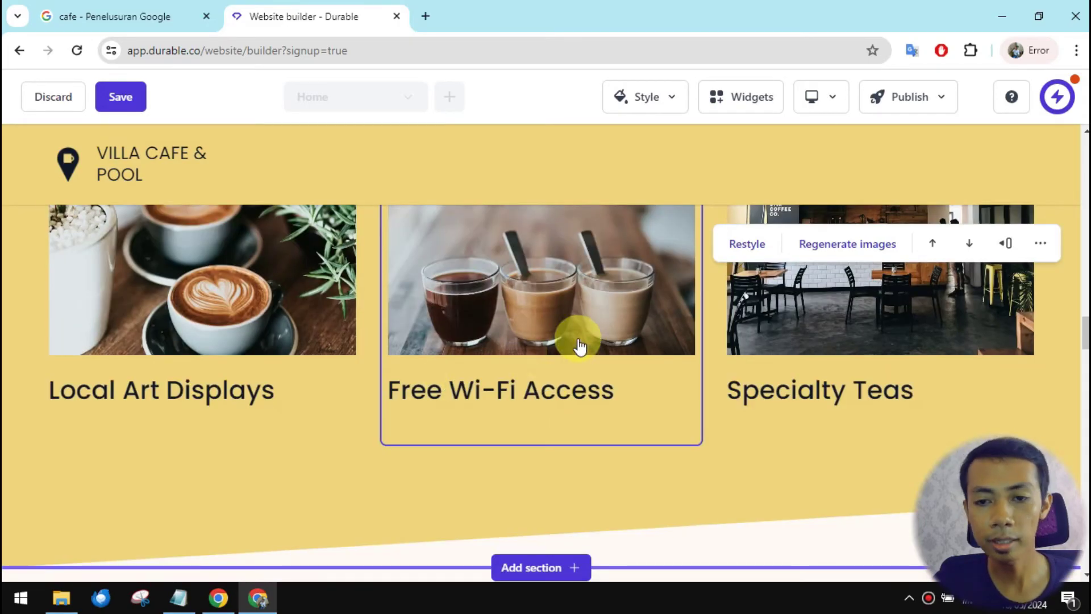
In the Pricing section, set the Single Espresso Shot tier's title to Cofe Cappucino and its price to Rp. 20.000.
{"action": "scroll", "coordinate": [579, 345], "scroll_direction": "down", "scroll_amount": 6}
{"action": "scroll", "coordinate": [580, 344], "scroll_direction": "down", "scroll_amount": 8}
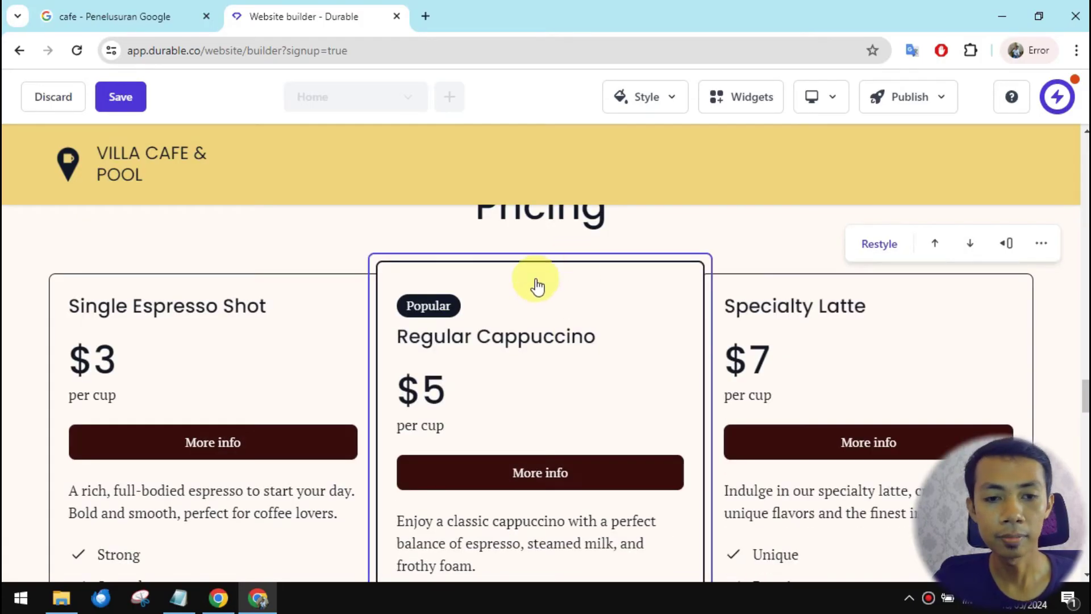
{"action": "scroll", "coordinate": [536, 282], "scroll_direction": "up", "scroll_amount": 1}
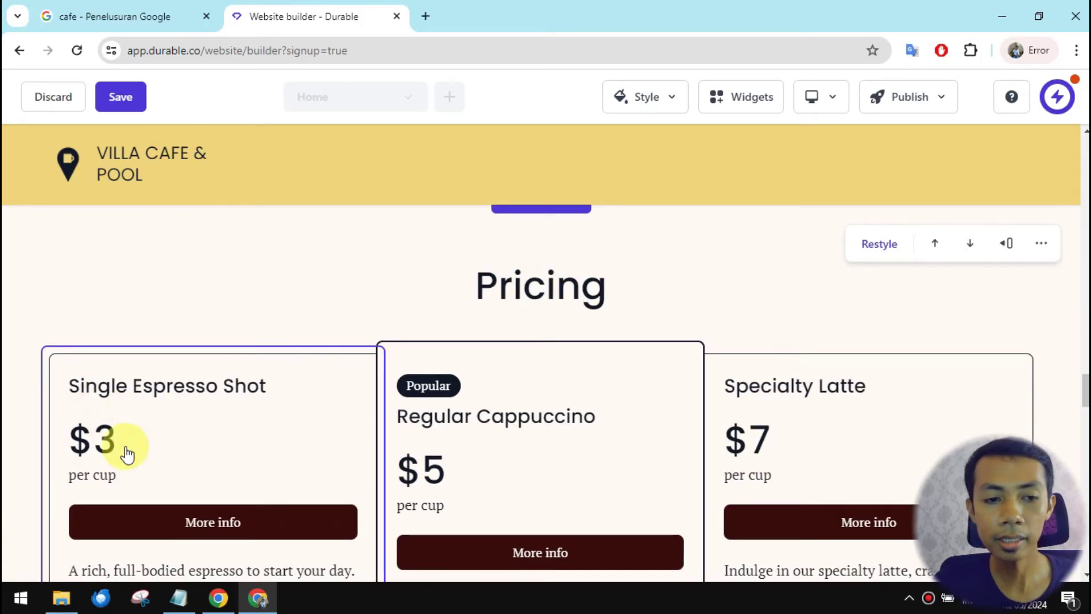
{"action": "scroll", "coordinate": [162, 368], "scroll_direction": "down", "scroll_amount": 1}
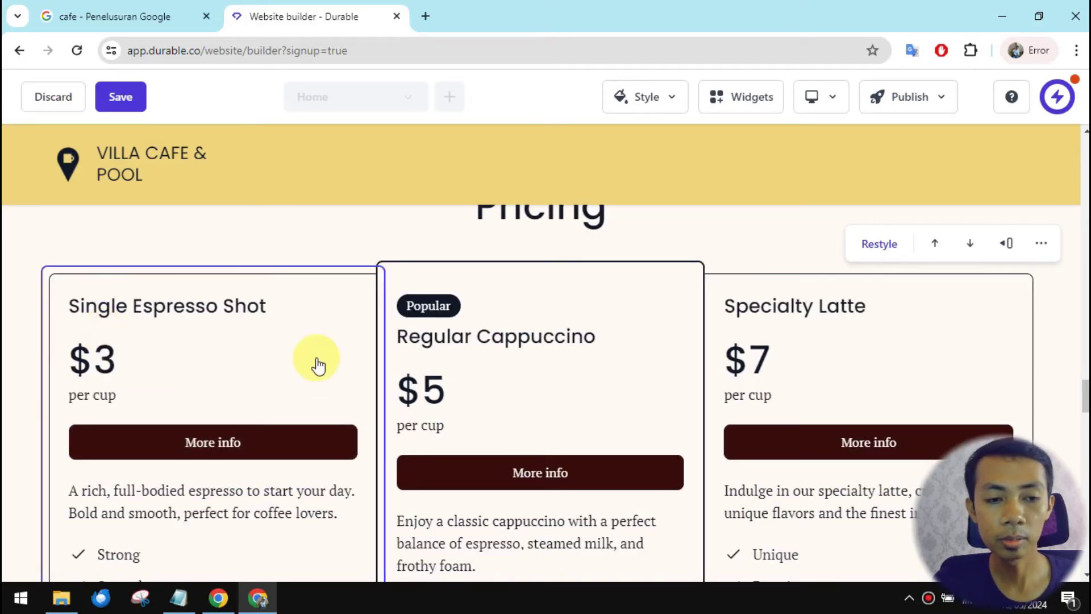
{"action": "left_click", "coordinate": [240, 384]}
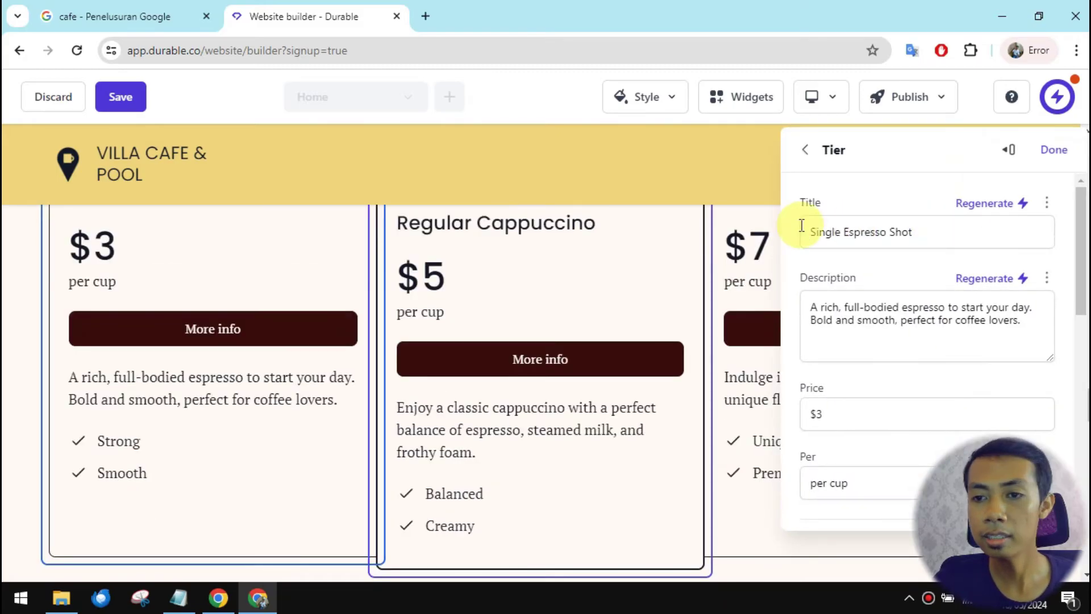
{"action": "left_click", "coordinate": [855, 246]}
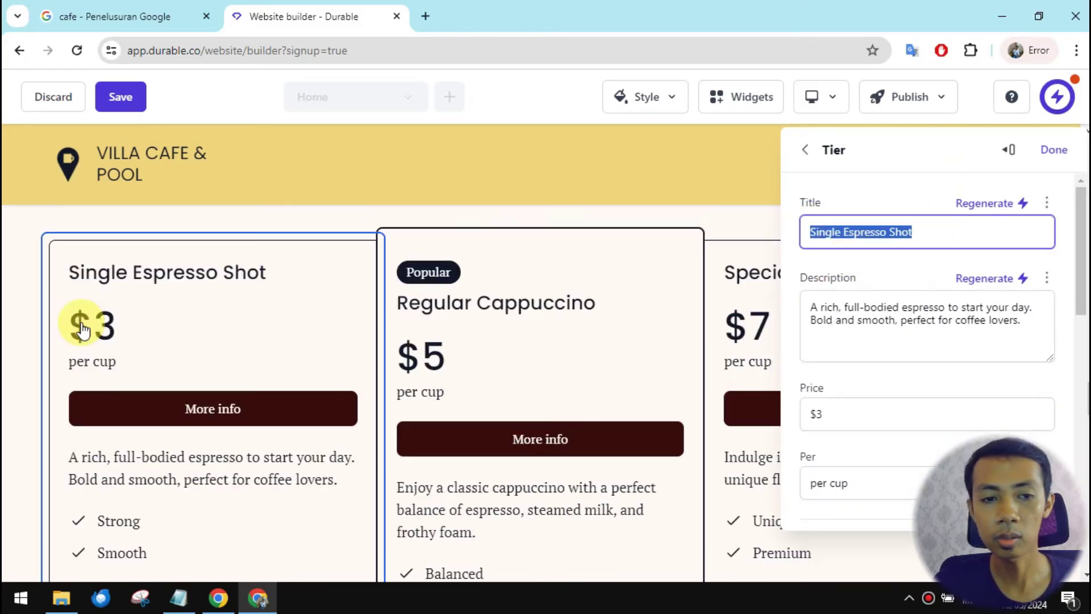
{"action": "type", "text": "Cofe Cappucino"}
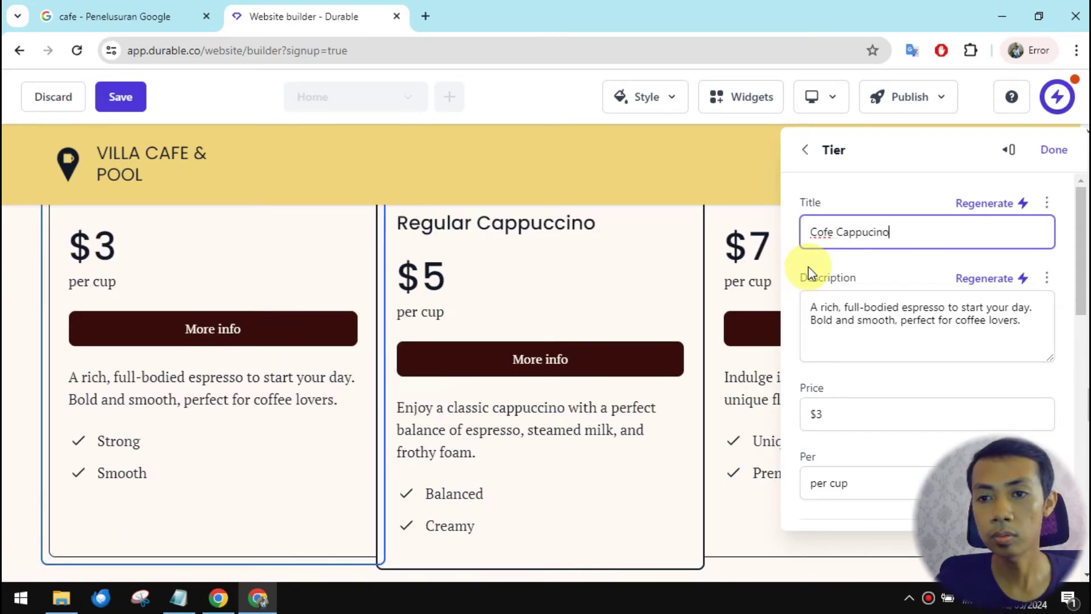
{"action": "left_click", "coordinate": [885, 424]}
{"action": "type", "text": "Rp. 20.000"}
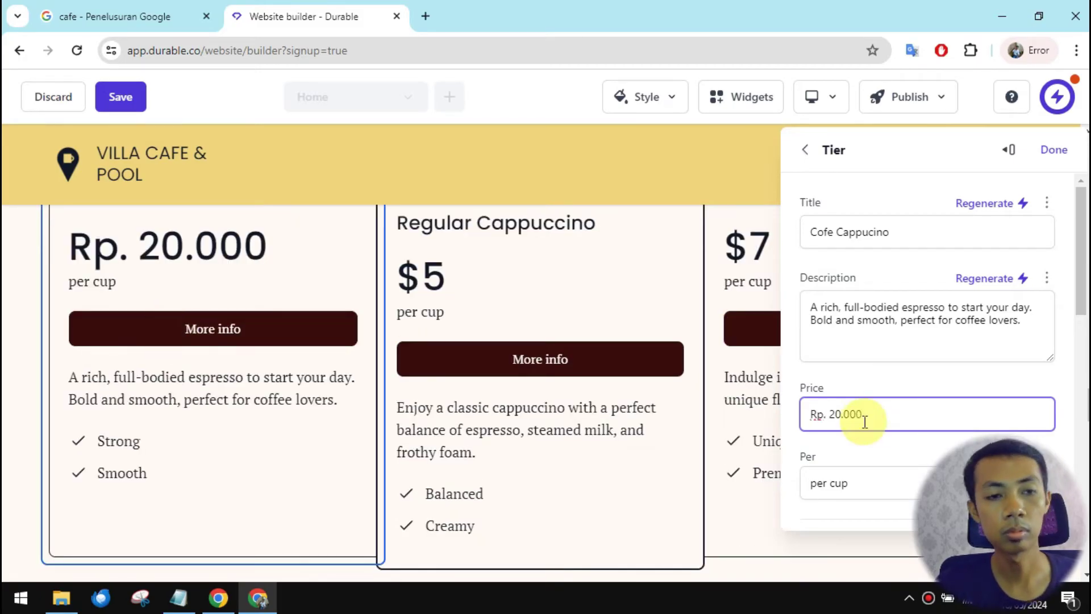
{"action": "scroll", "coordinate": [853, 455], "scroll_direction": "down", "scroll_amount": 3}
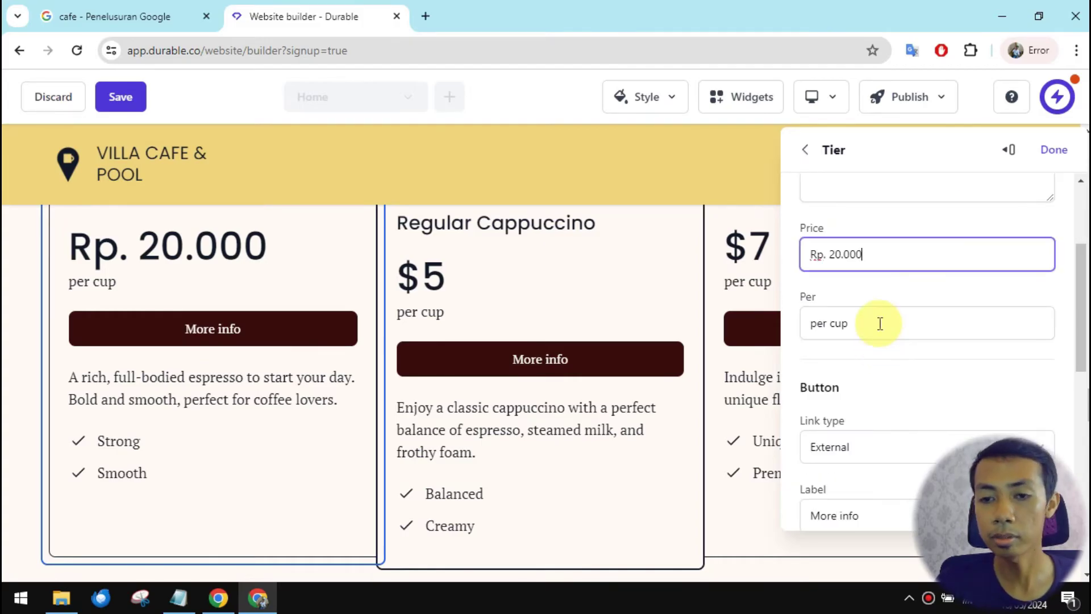
Set the Cofe Cappucino tier's button label to Pesan Sekerang and close the tier settings.
{"action": "scroll", "coordinate": [879, 403], "scroll_direction": "down", "scroll_amount": 3}
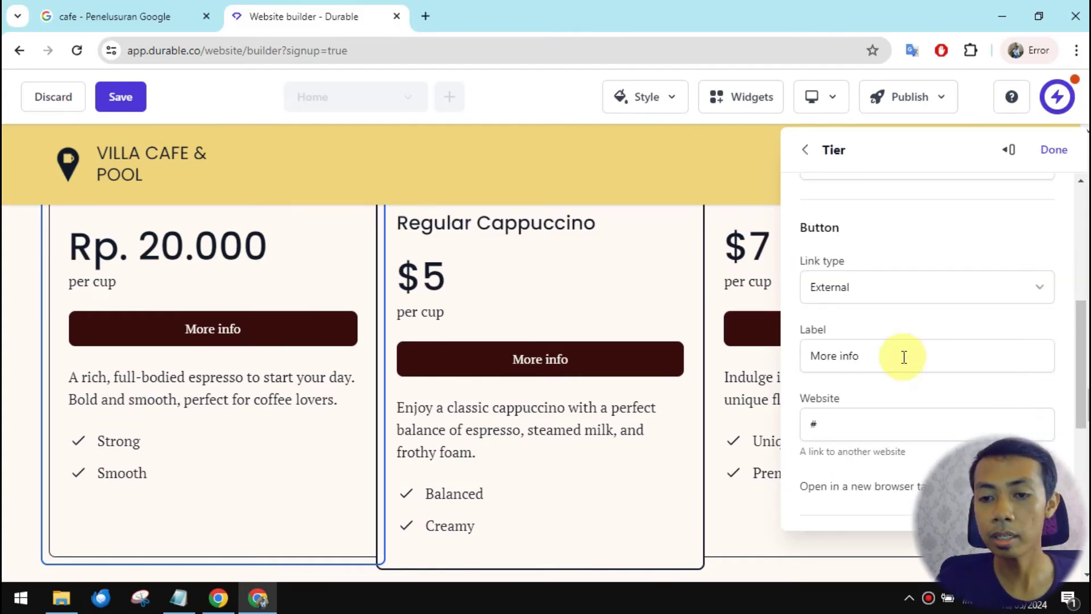
{"action": "triple_click", "coordinate": [789, 354]}
{"action": "key", "text": "BackSpace"}
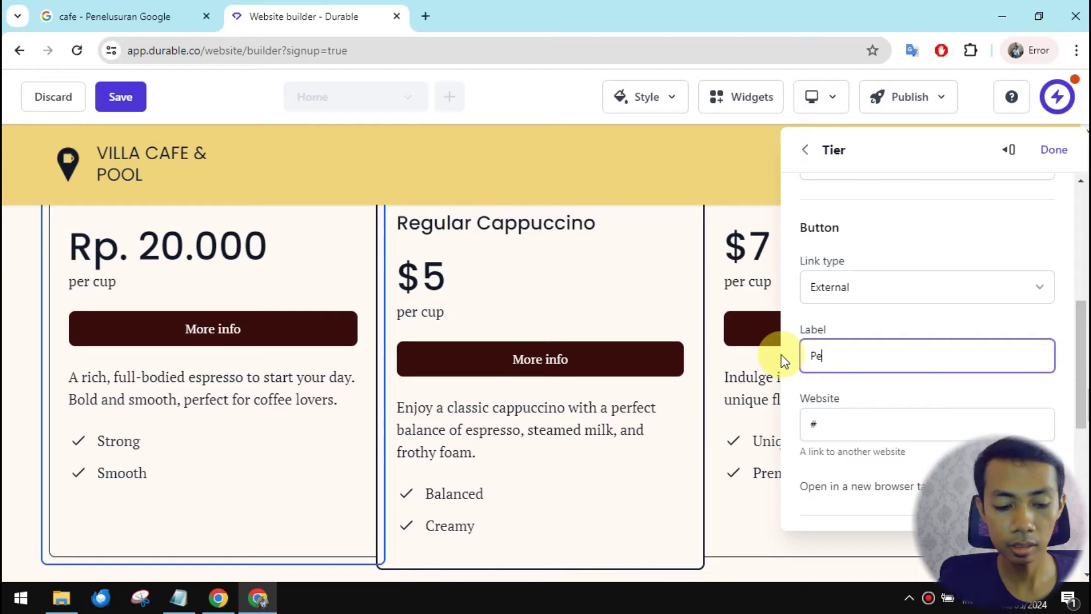
{"action": "type", "text": "Pesan "}
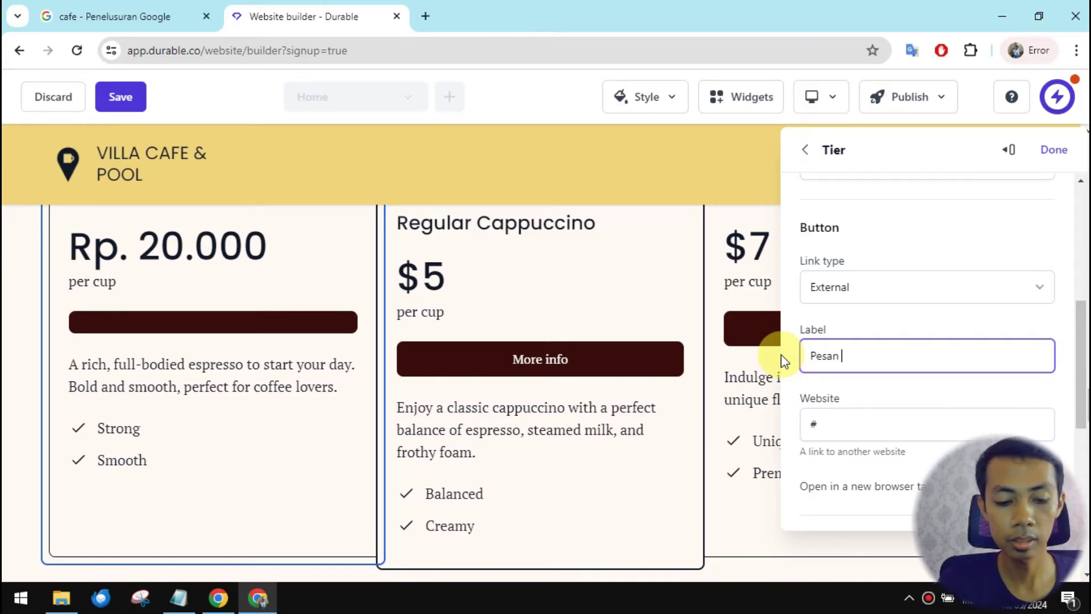
{"action": "type", "text": "Sekerang"}
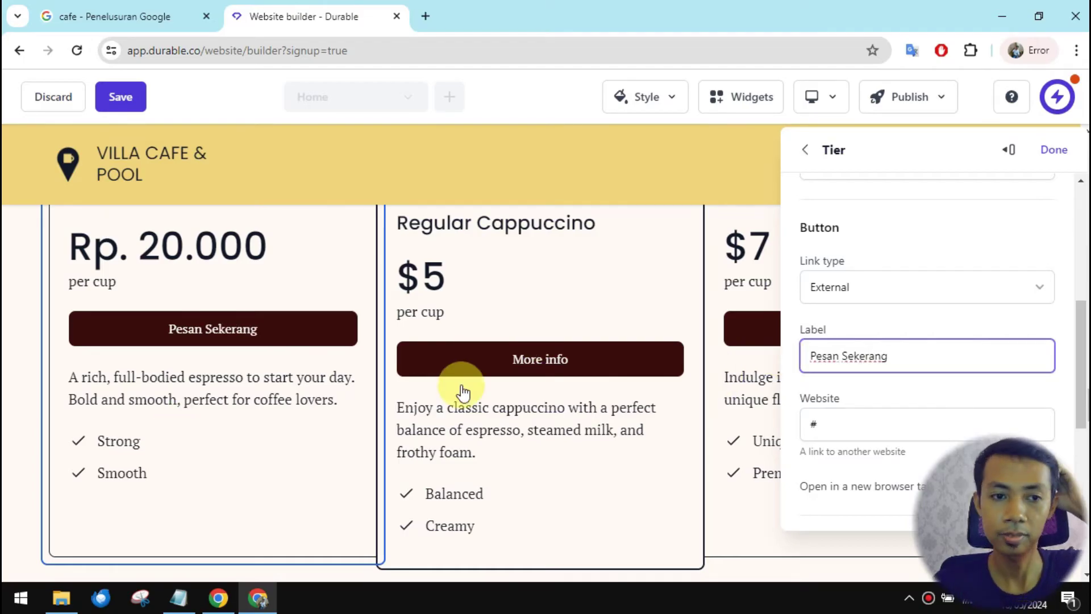
{"action": "scroll", "coordinate": [625, 267], "scroll_direction": "down", "scroll_amount": 1}
{"action": "left_click", "coordinate": [1048, 151]}
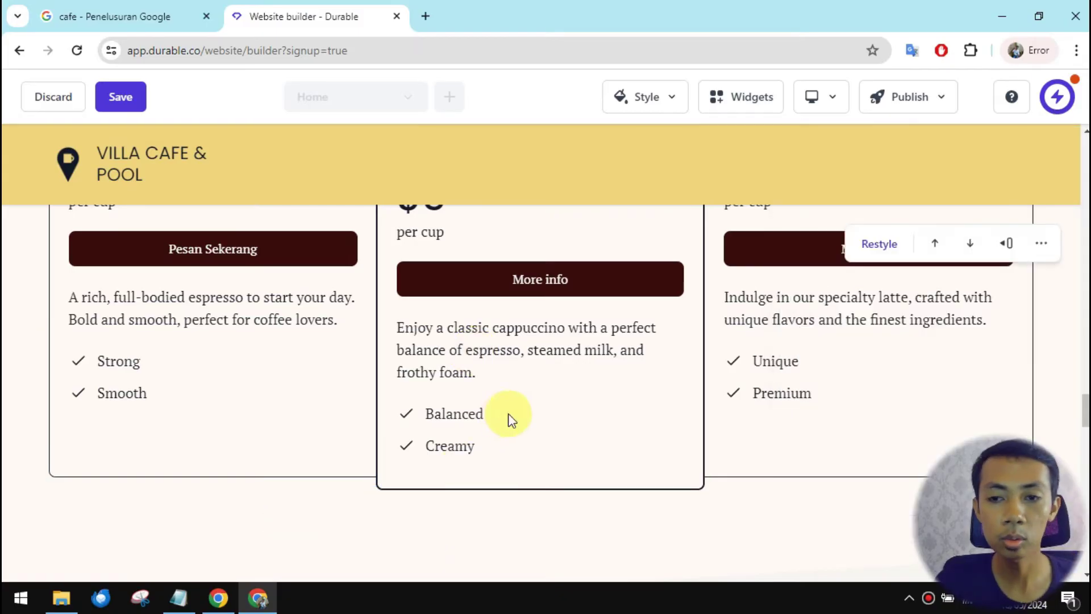
Review the FAQ and Location sections, then request a site preview and save the website changes for it.
{"action": "scroll", "coordinate": [613, 365], "scroll_direction": "down", "scroll_amount": 10}
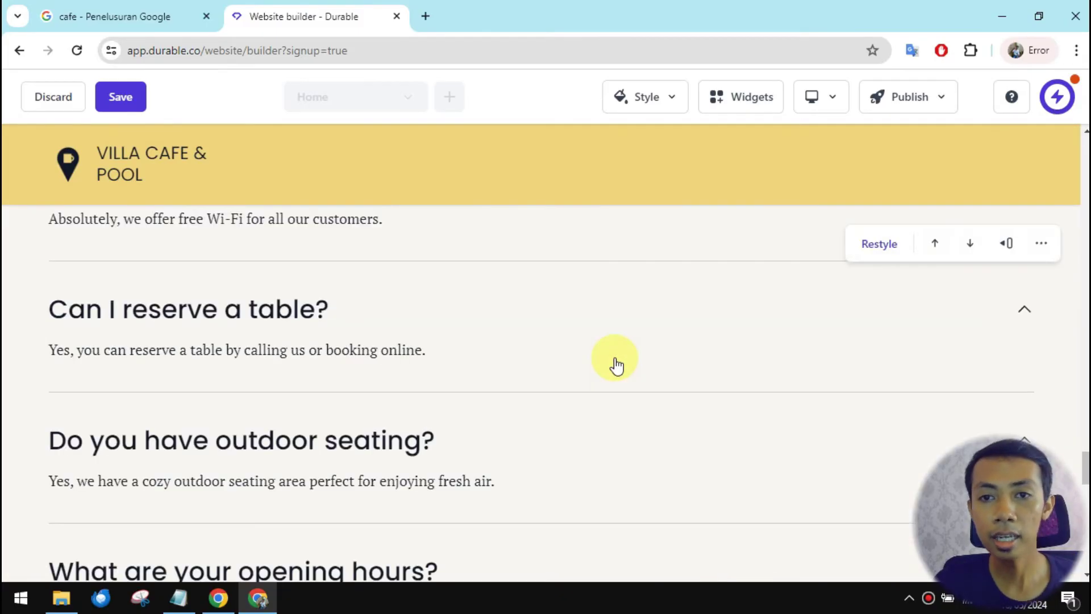
{"action": "scroll", "coordinate": [619, 361], "scroll_direction": "down", "scroll_amount": 5}
{"action": "scroll", "coordinate": [653, 336], "scroll_direction": "down", "scroll_amount": 4}
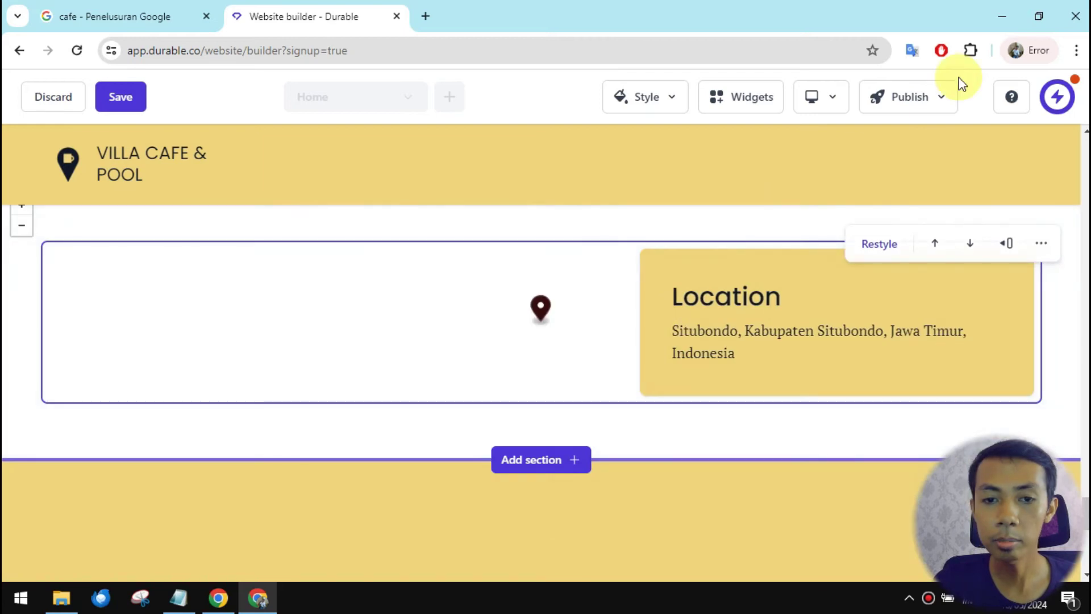
{"action": "scroll", "coordinate": [943, 96], "scroll_direction": "up", "scroll_amount": 5}
{"action": "left_click", "coordinate": [930, 103]}
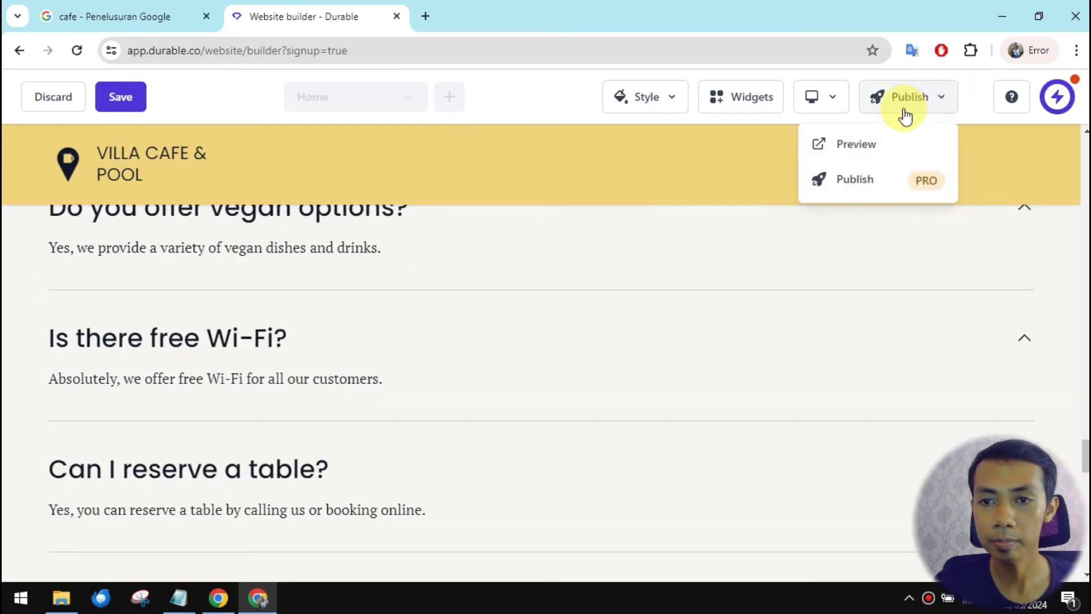
{"action": "left_click", "coordinate": [862, 143]}
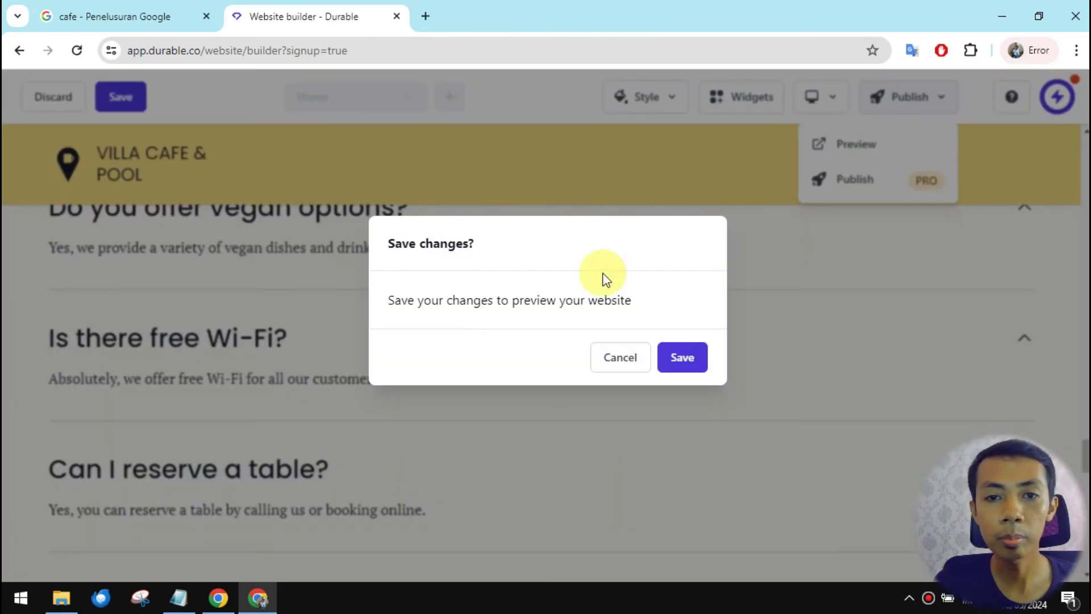
{"action": "left_click", "coordinate": [683, 355]}
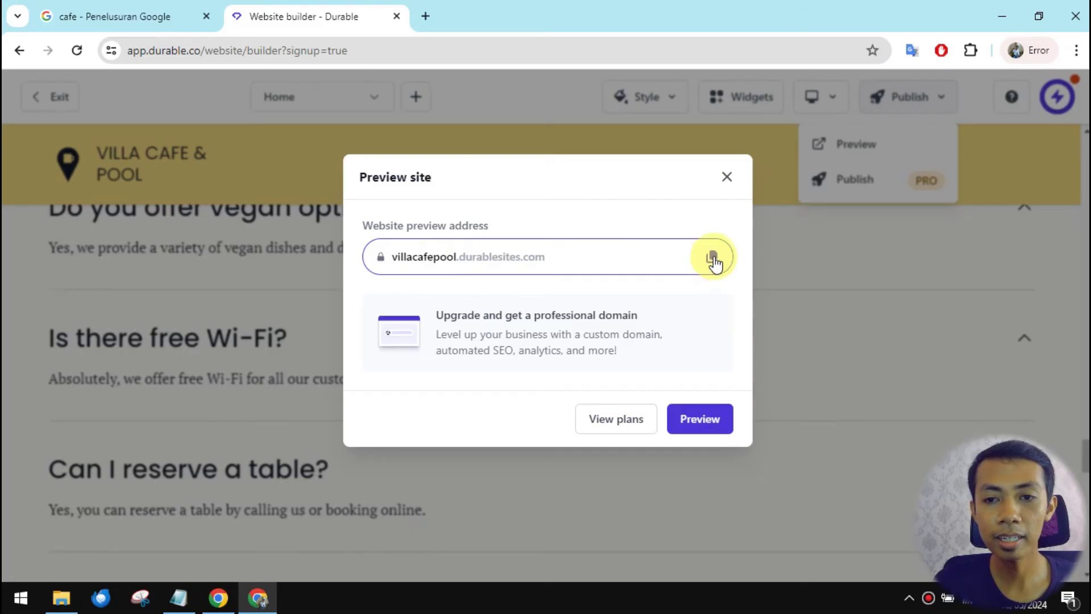
Copy the website preview address and open it in a new browser tab.
{"action": "left_click", "coordinate": [712, 259]}
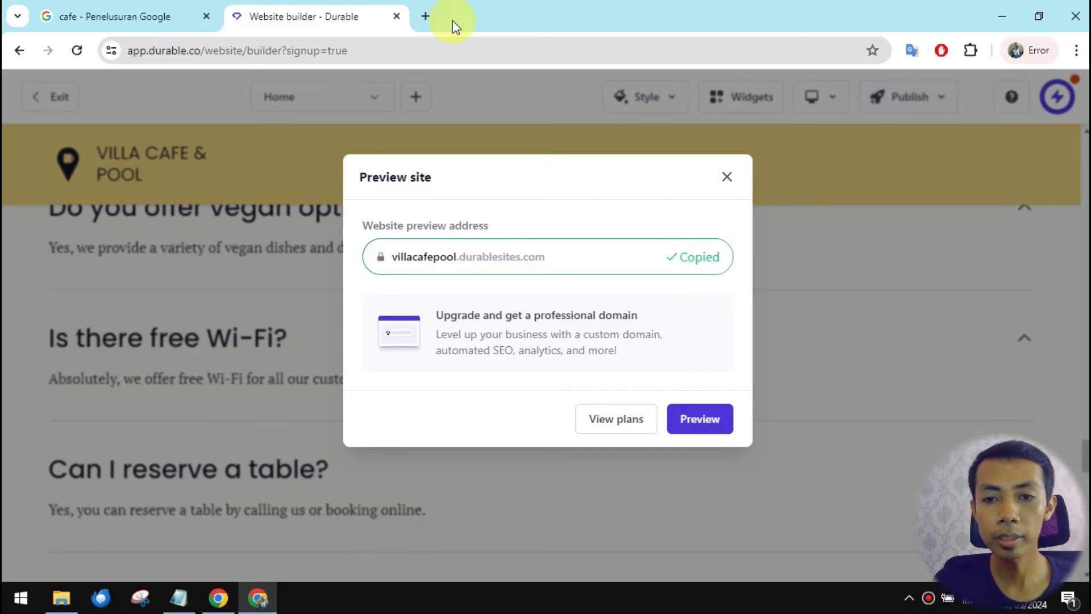
{"action": "left_click", "coordinate": [432, 16]}
{"action": "key", "text": "ctrl+v"}
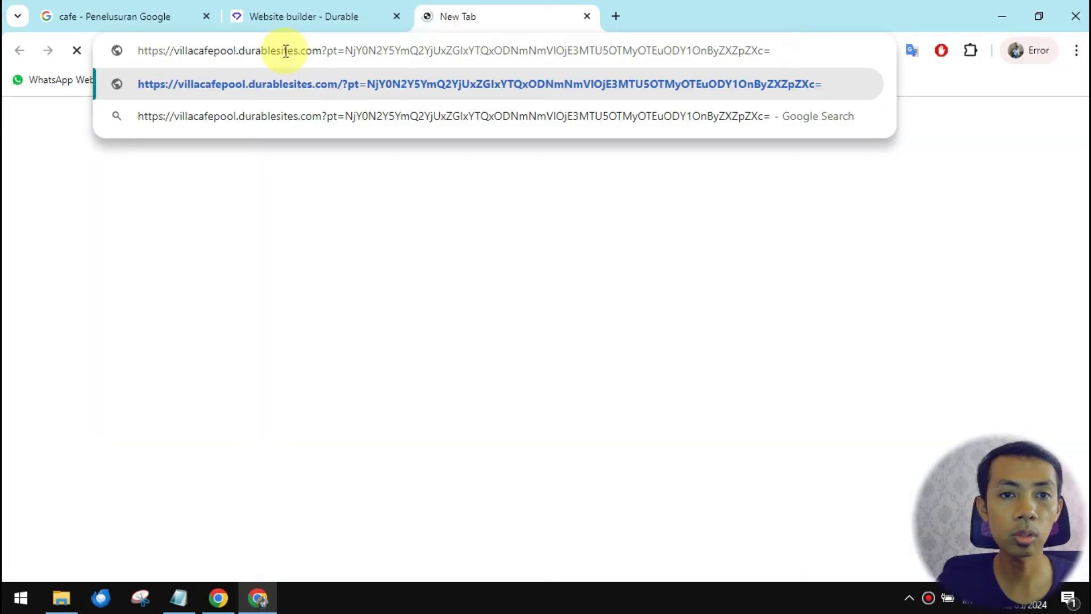
{"action": "key", "text": "Return"}
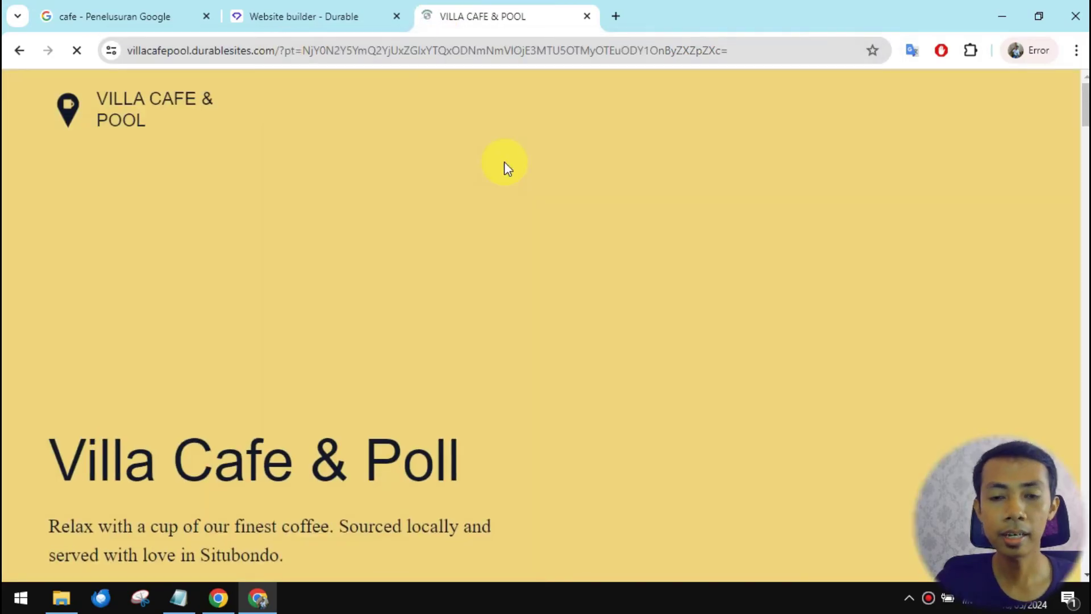
Review the previewed site from the hero banner through the customer logos, café services and testimonial sections.
{"action": "scroll", "coordinate": [505, 166], "scroll_direction": "down", "scroll_amount": 3}
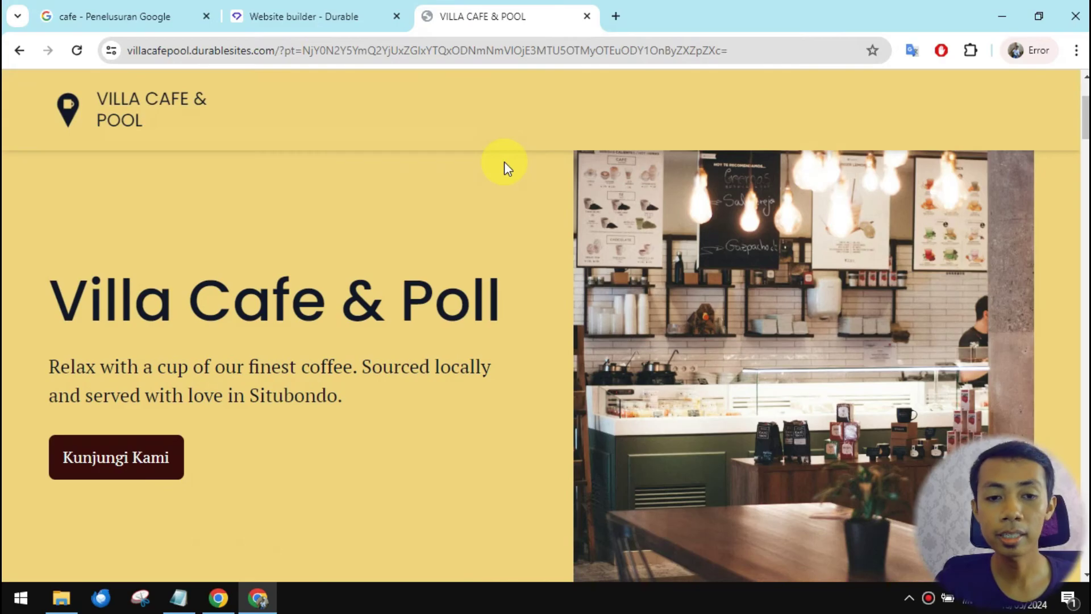
{"action": "scroll", "coordinate": [505, 166], "scroll_direction": "down", "scroll_amount": 5}
{"action": "scroll", "coordinate": [504, 161], "scroll_direction": "down", "scroll_amount": 7}
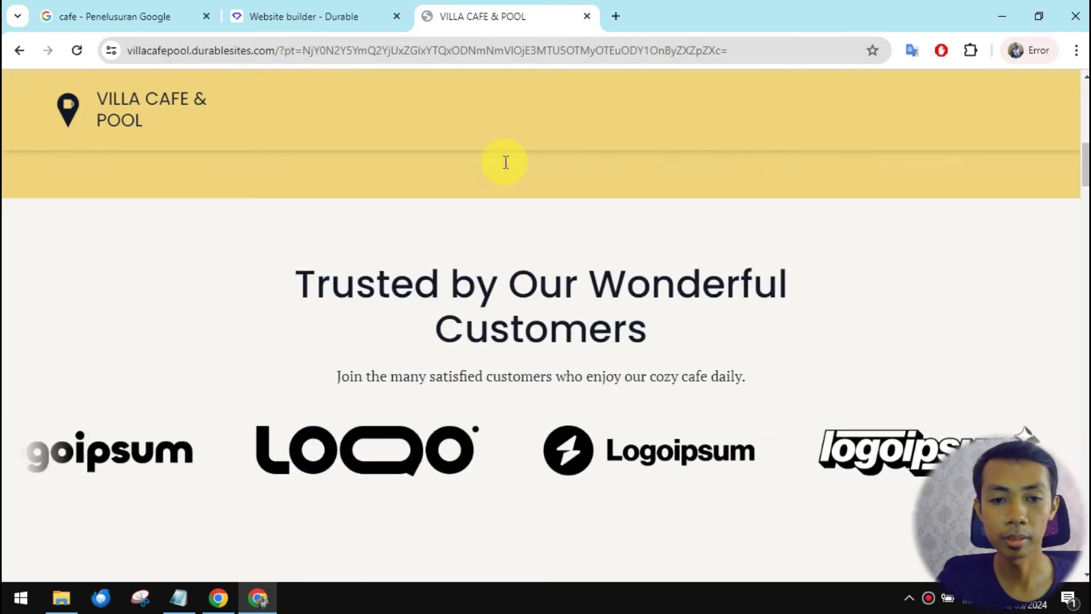
{"action": "scroll", "coordinate": [503, 161], "scroll_direction": "down", "scroll_amount": 15}
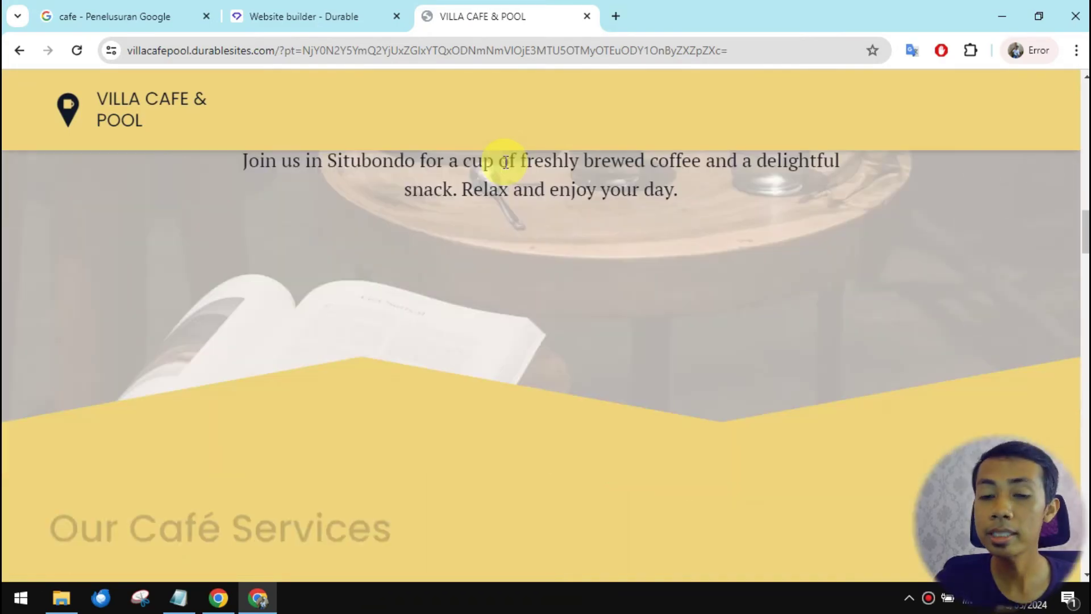
{"action": "scroll", "coordinate": [503, 162], "scroll_direction": "down", "scroll_amount": 10}
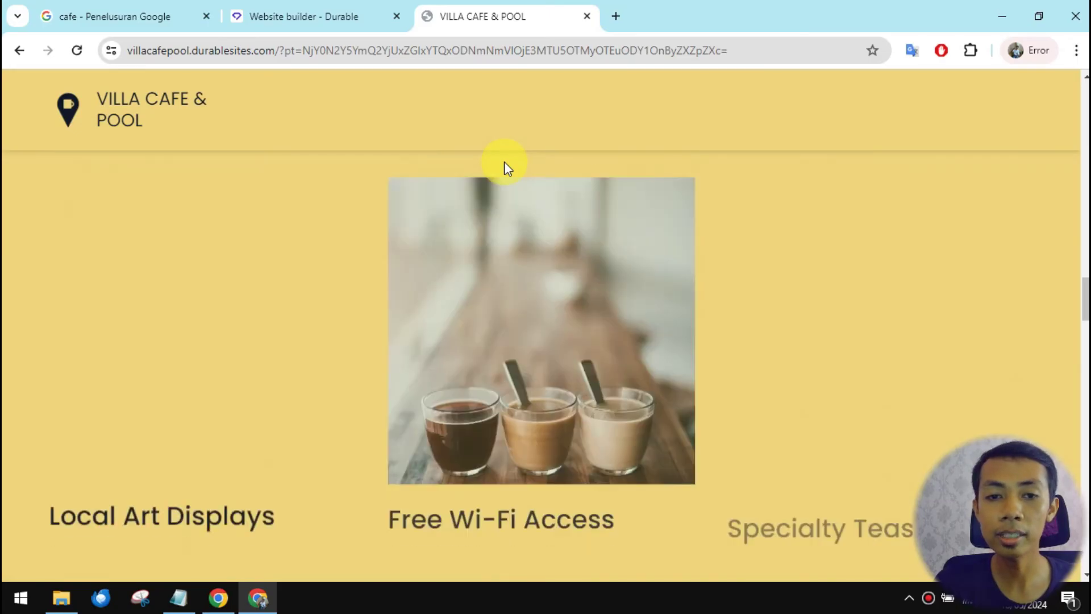
{"action": "scroll", "coordinate": [505, 164], "scroll_direction": "down", "scroll_amount": 3}
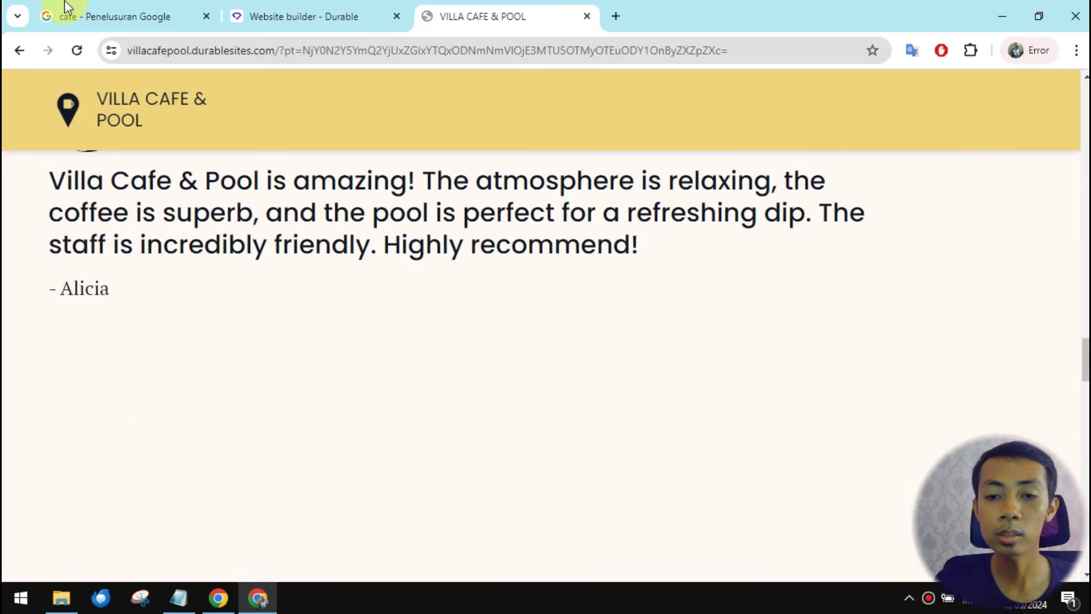
In the Google search results, examine the VILLA CAFE & POOL listing, try its phone option and dismiss the app request.
{"action": "left_click", "coordinate": [67, 11]}
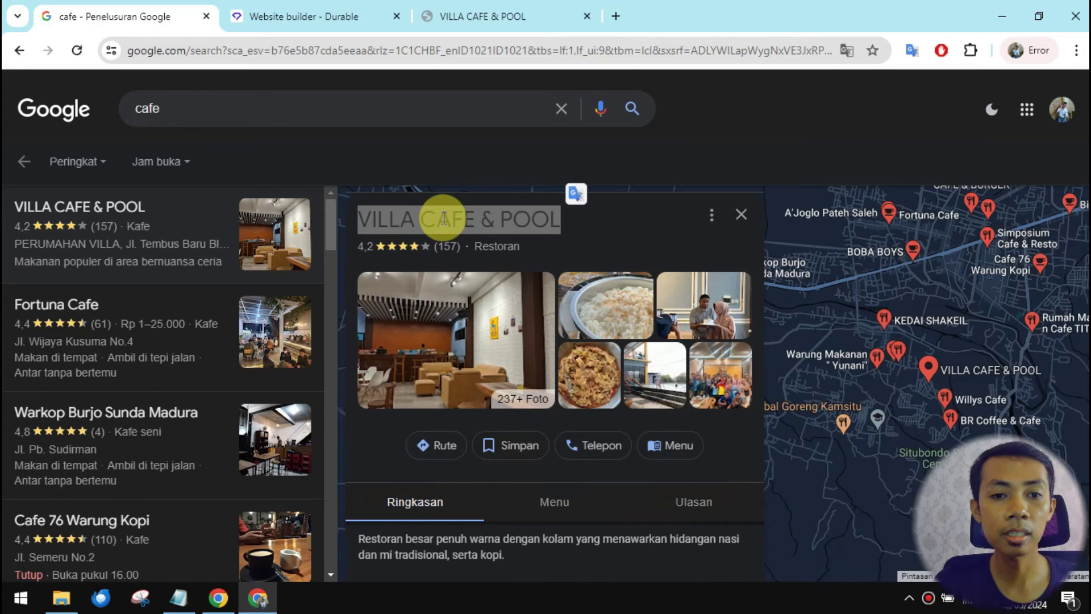
{"action": "left_click", "coordinate": [362, 217]}
{"action": "left_click_drag", "start_coordinate": [364, 218], "coordinate": [596, 218]}
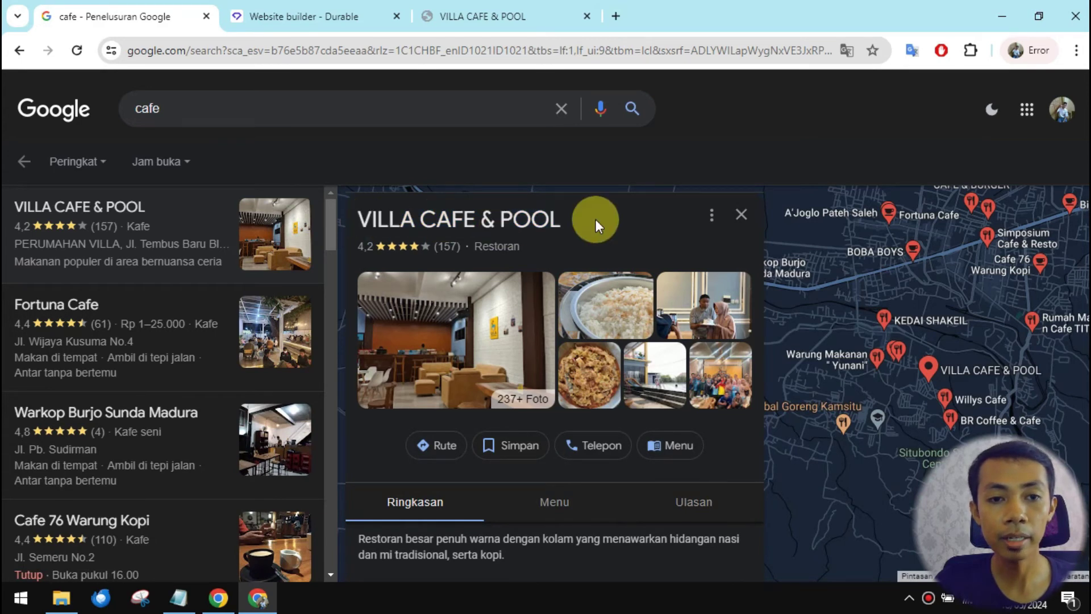
{"action": "left_click", "coordinate": [595, 218]}
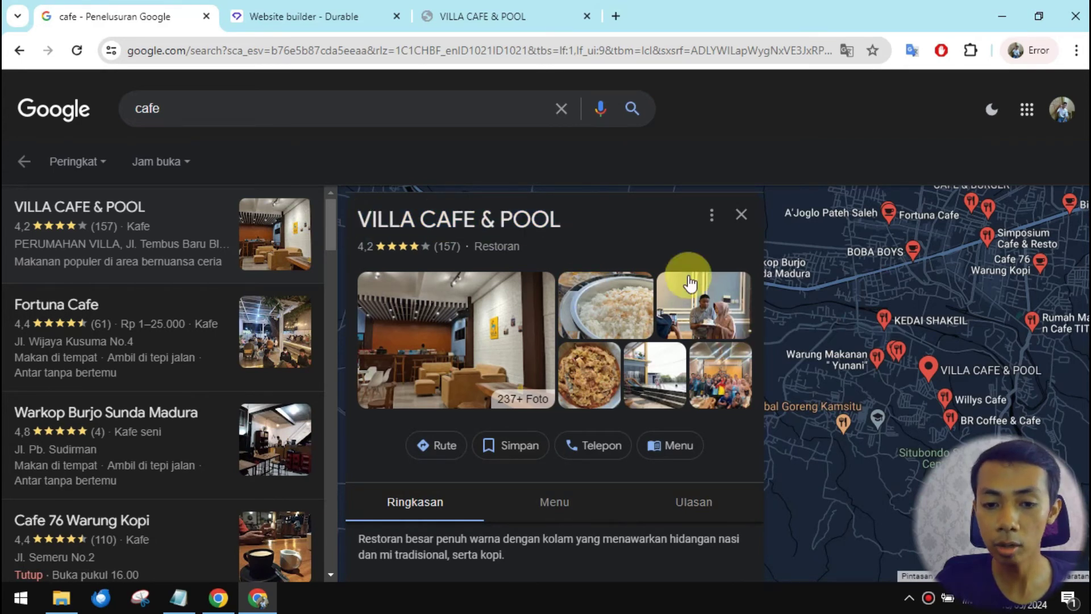
{"action": "left_click", "coordinate": [586, 453]}
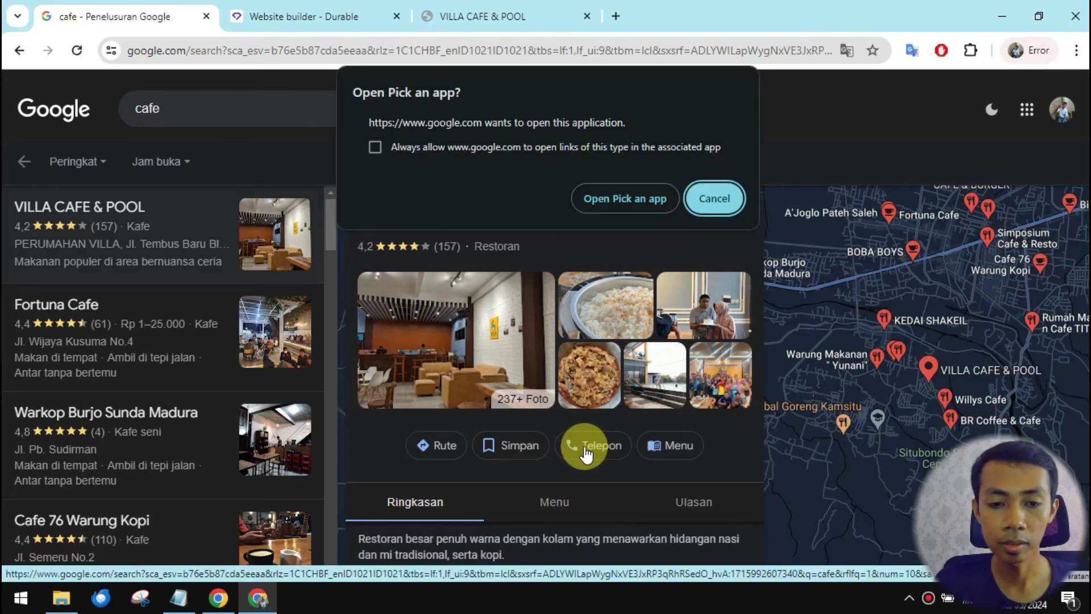
{"action": "left_click", "coordinate": [687, 198]}
Return to the previewed site and review the Pricing, testimonial and services sections.
{"action": "left_click", "coordinate": [455, 15]}
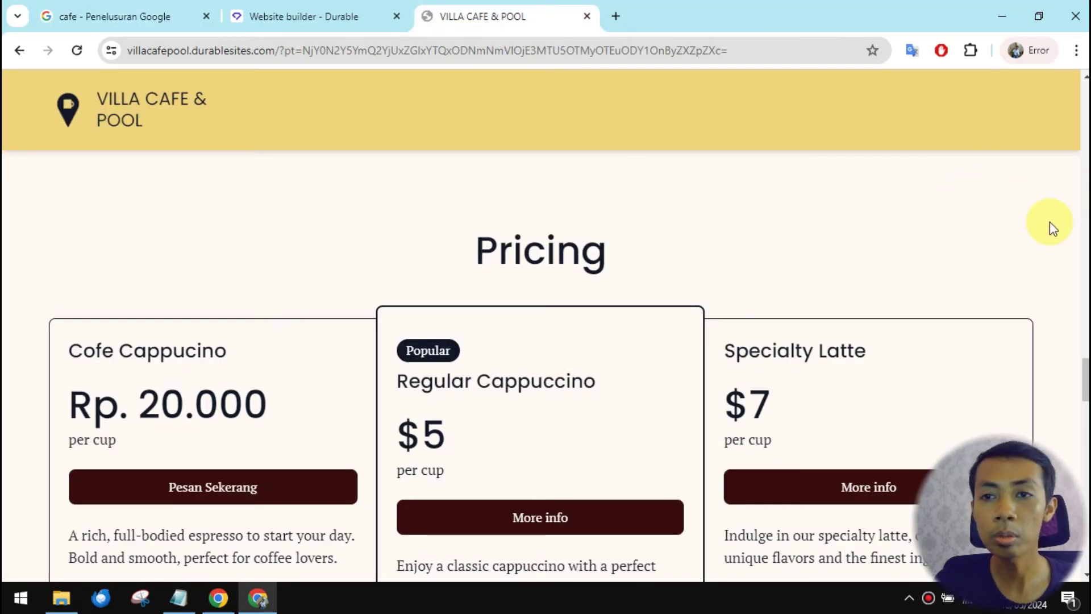
{"action": "scroll", "coordinate": [1048, 222], "scroll_direction": "up", "scroll_amount": 1}
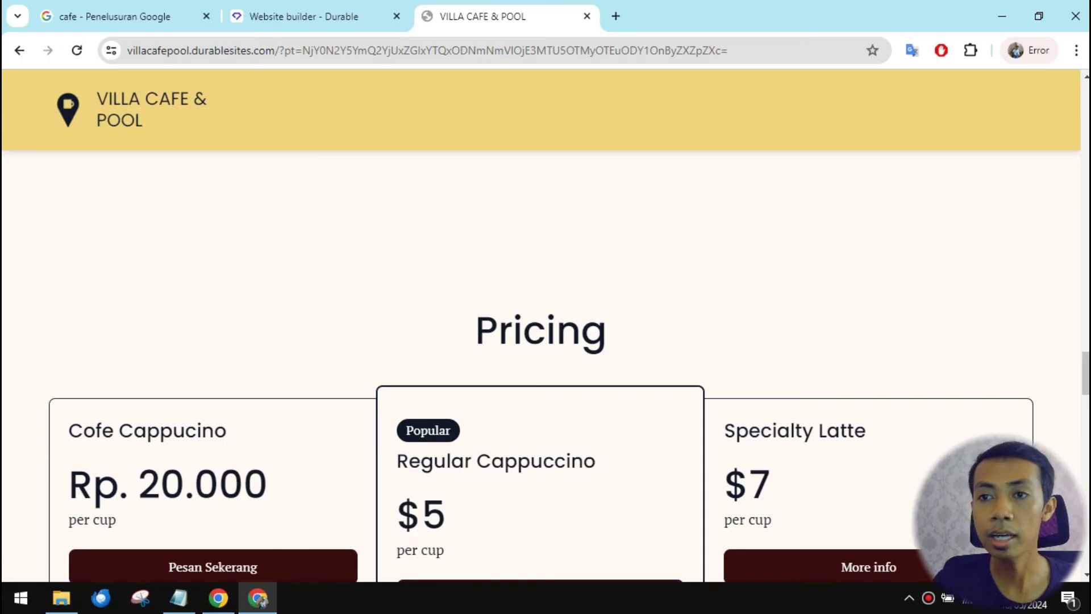
{"action": "scroll", "coordinate": [227, 50], "scroll_direction": "up", "scroll_amount": 3}
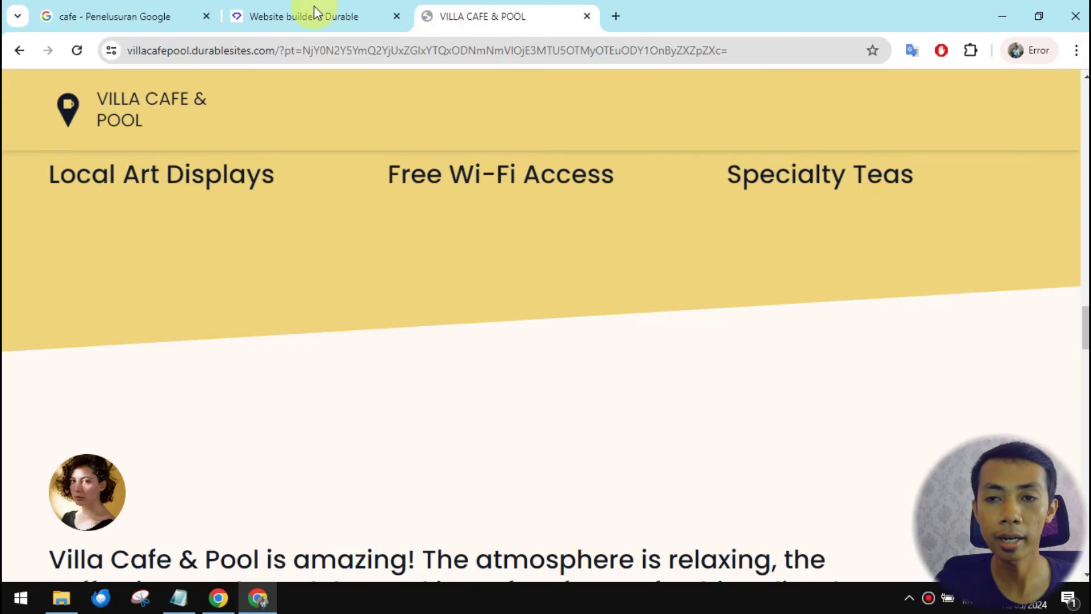
Go back to the website builder and view Durable's upgrade plans with yearly billing.
{"action": "left_click", "coordinate": [313, 6]}
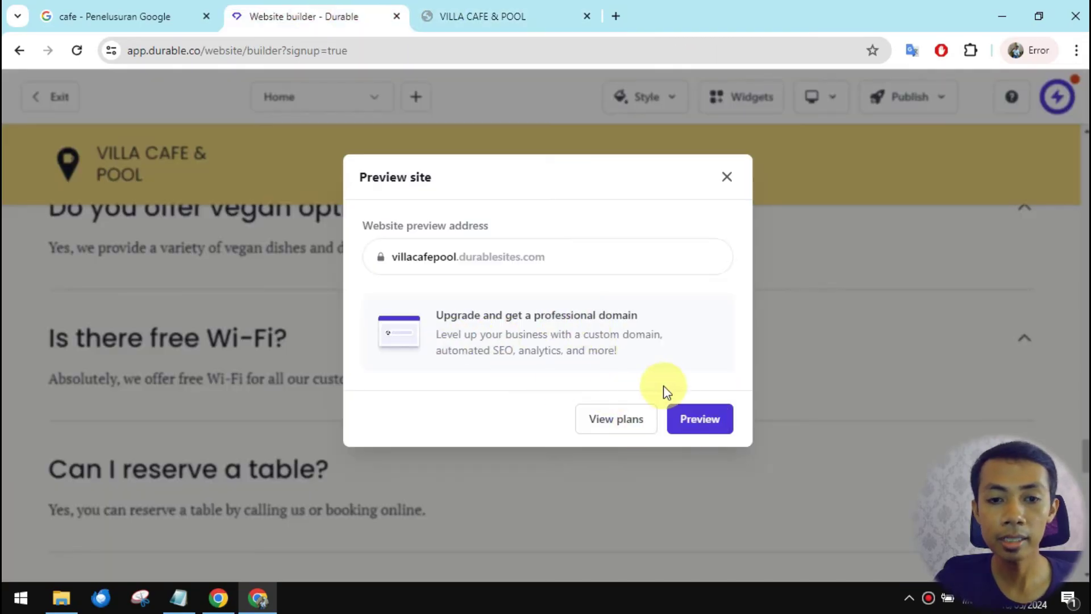
{"action": "left_click", "coordinate": [616, 425]}
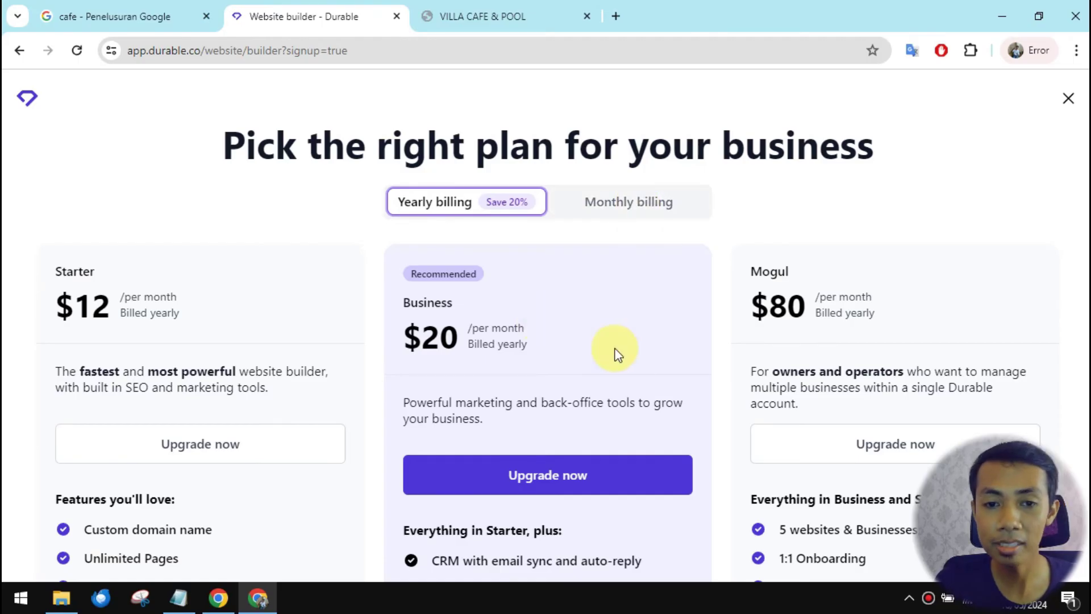
{"action": "scroll", "coordinate": [523, 348], "scroll_direction": "down", "scroll_amount": 4}
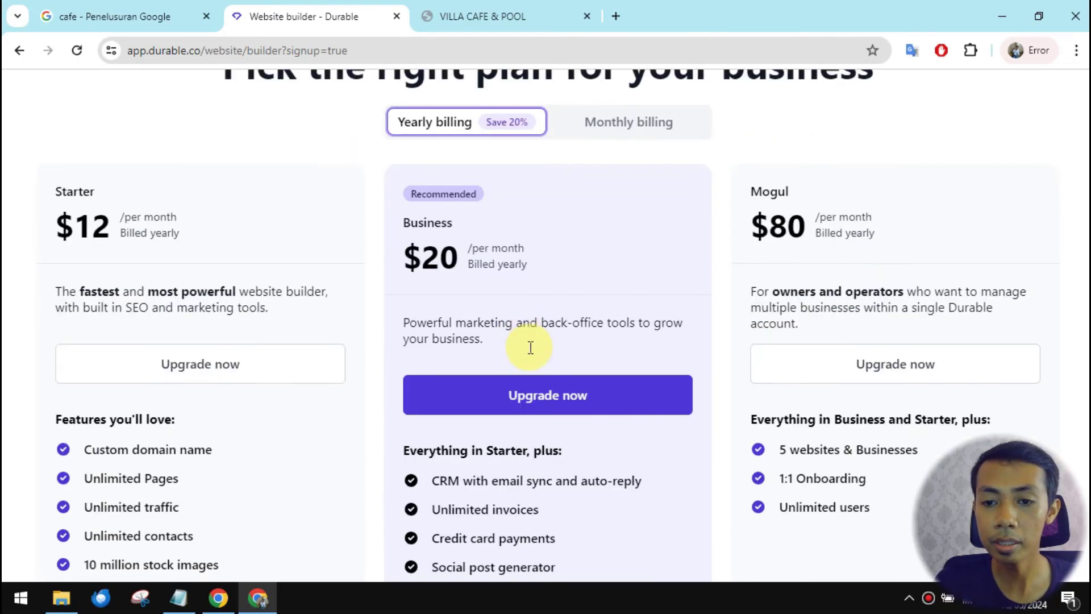
{"action": "left_click_drag", "start_coordinate": [410, 291], "coordinate": [583, 297]}
Examine the Starter plan's feature list, including custom domain, unlimited pages, stock images and users, and its yearly-billed price.
{"action": "left_click", "coordinate": [76, 261]}
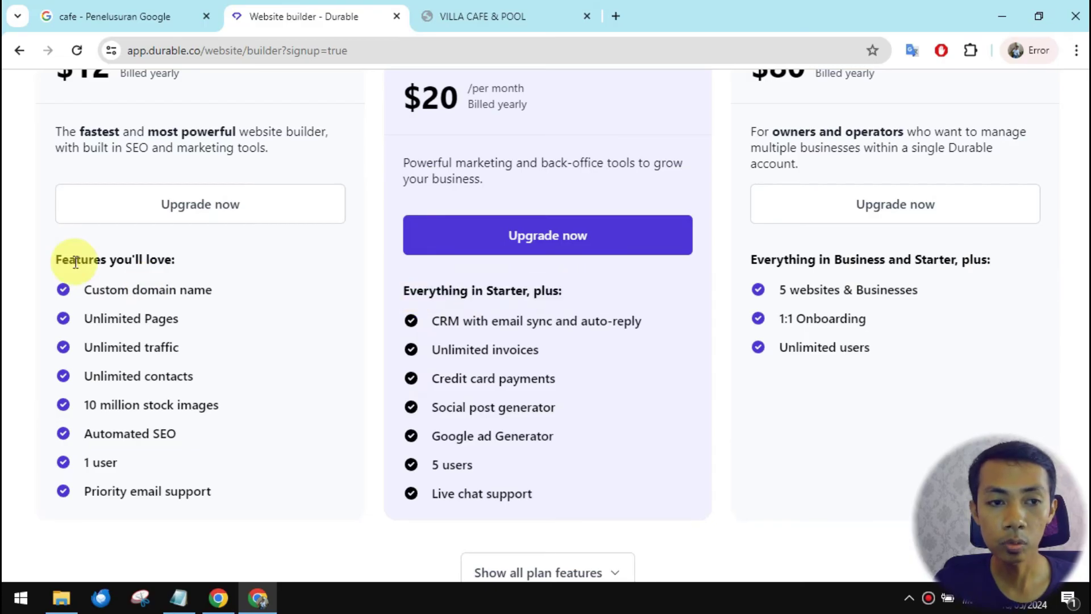
{"action": "left_click_drag", "start_coordinate": [75, 261], "coordinate": [69, 260]}
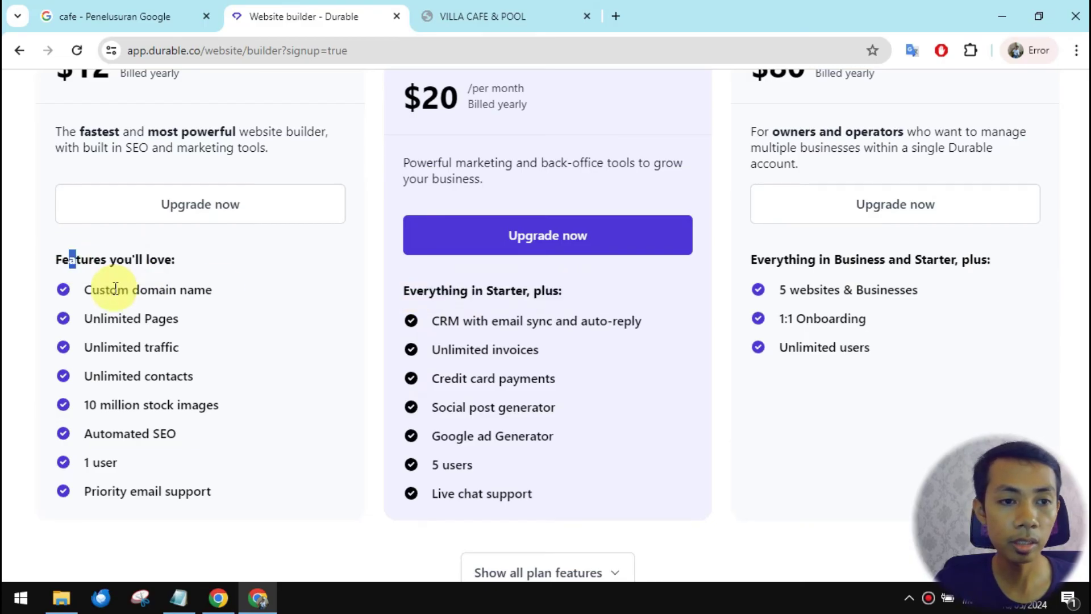
{"action": "left_click_drag", "start_coordinate": [115, 288], "coordinate": [218, 291]}
{"action": "left_click_drag", "start_coordinate": [121, 323], "coordinate": [128, 347]}
{"action": "left_click_drag", "start_coordinate": [97, 409], "coordinate": [209, 409]}
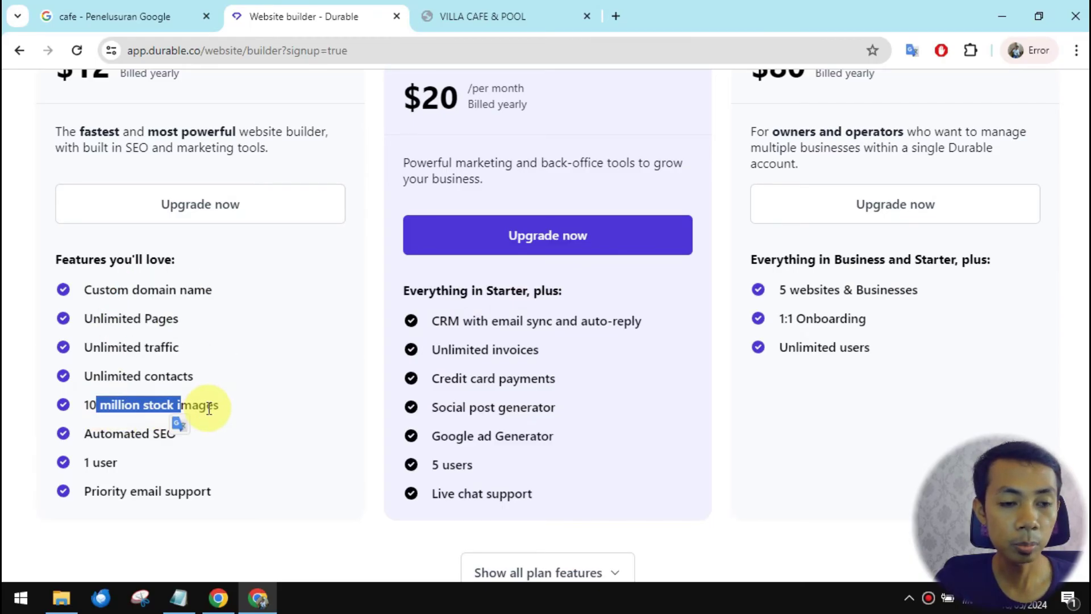
{"action": "double_click", "coordinate": [105, 461]}
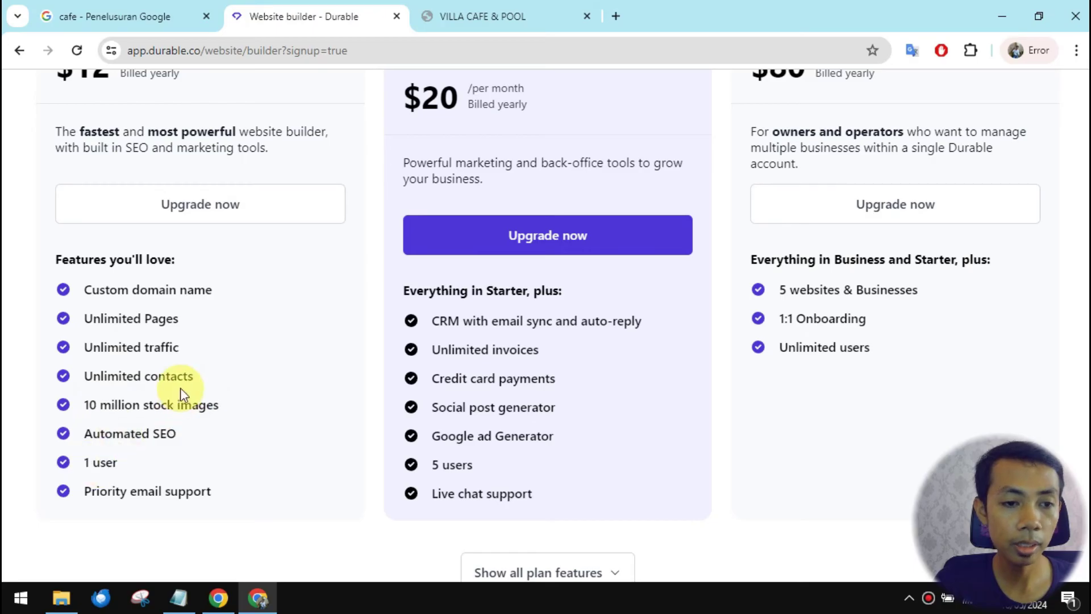
{"action": "scroll", "coordinate": [84, 303], "scroll_direction": "up", "scroll_amount": 5}
{"action": "double_click", "coordinate": [99, 306]}
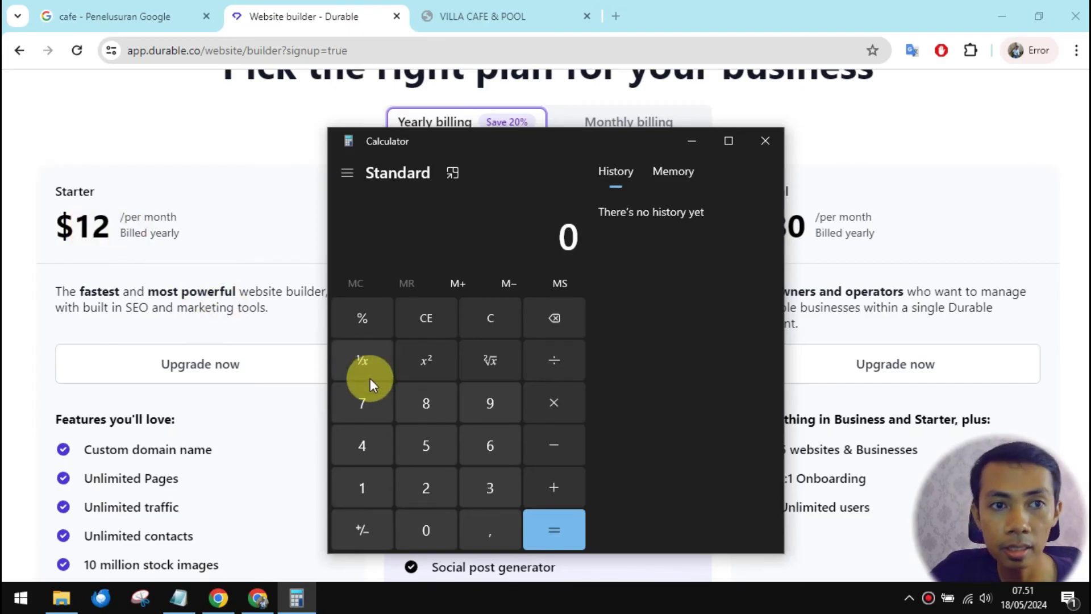
Calculate the Starter plan's monthly cost in local currency as 12 × 16000 in Calculator.
{"action": "left_click", "coordinate": [376, 488]}
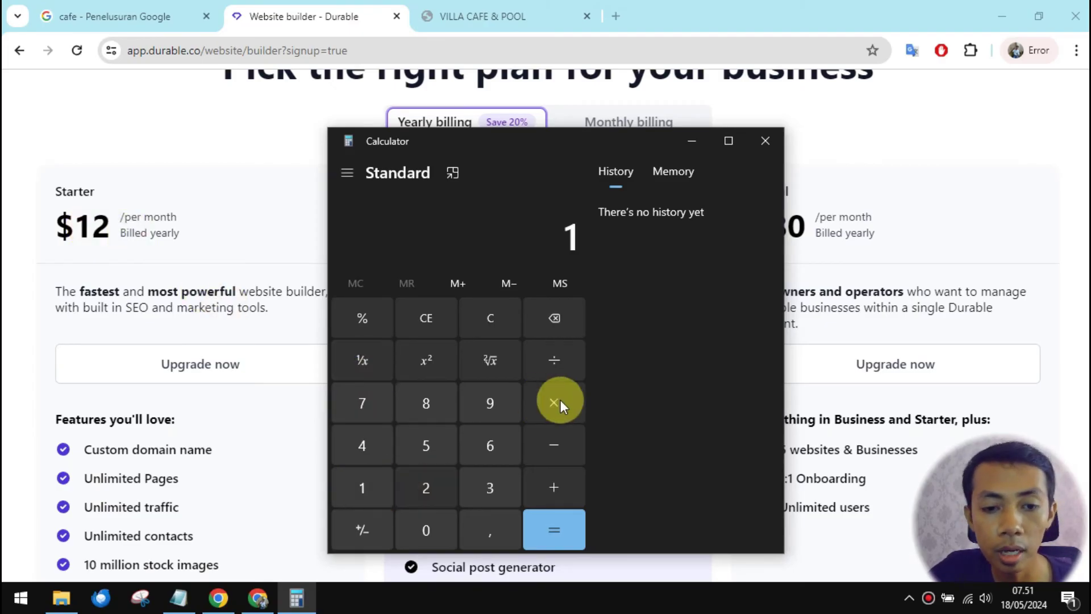
{"action": "key", "text": "2"}
{"action": "left_click", "coordinate": [560, 400]}
{"action": "left_click", "coordinate": [367, 483]}
{"action": "left_click", "coordinate": [492, 452]}
{"action": "left_click", "coordinate": [437, 523]}
{"action": "double_click", "coordinate": [437, 523]}
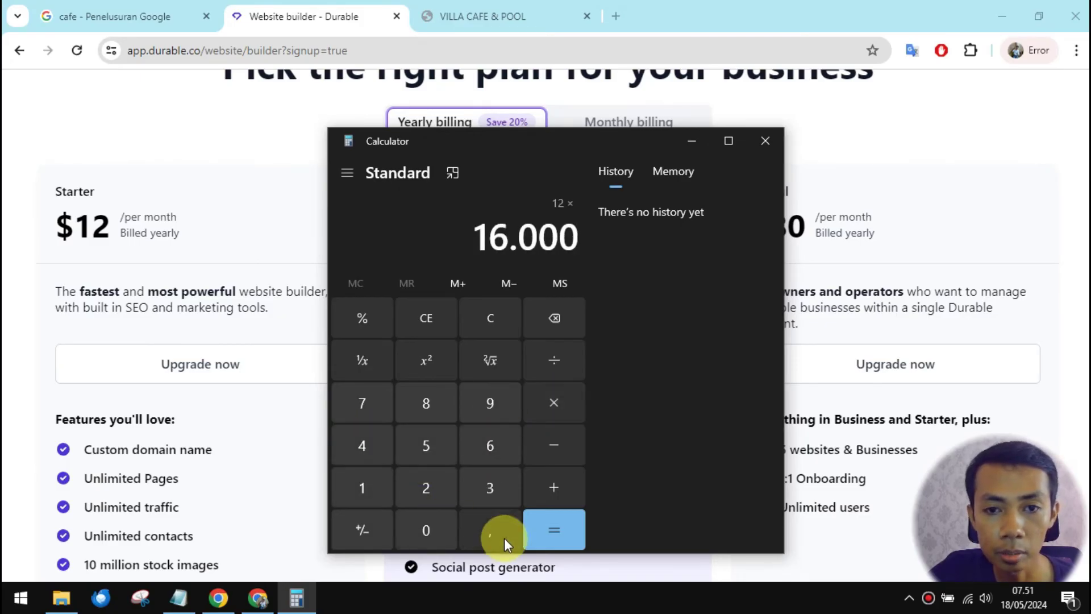
{"action": "left_click", "coordinate": [554, 523]}
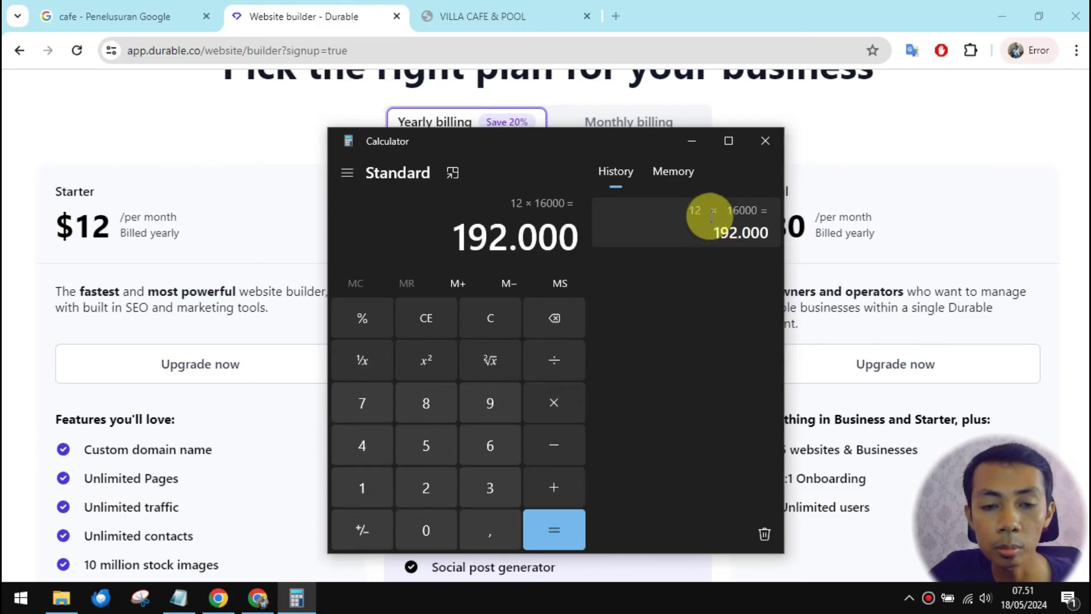
Multiply the monthly cost by 12 to calculate the yearly cost.
{"action": "left_click", "coordinate": [559, 401]}
{"action": "left_click", "coordinate": [382, 496]}
{"action": "left_click", "coordinate": [414, 492]}
{"action": "left_click", "coordinate": [561, 529]}
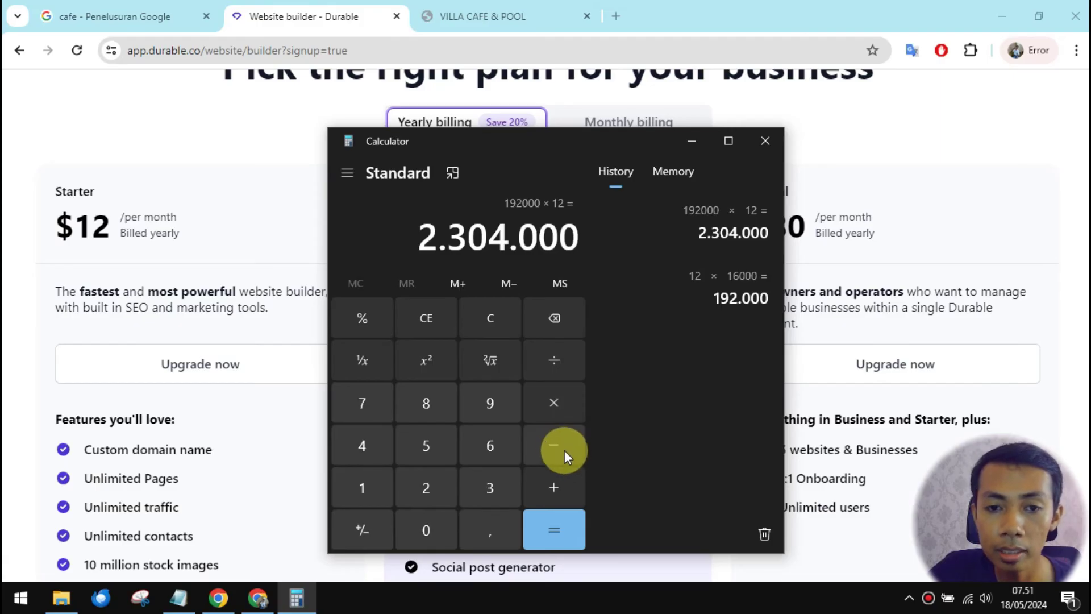
Subtract the yearly cost of 2304000 from 5000000 and minimize Calculator.
{"action": "type", "text": "5000000"}
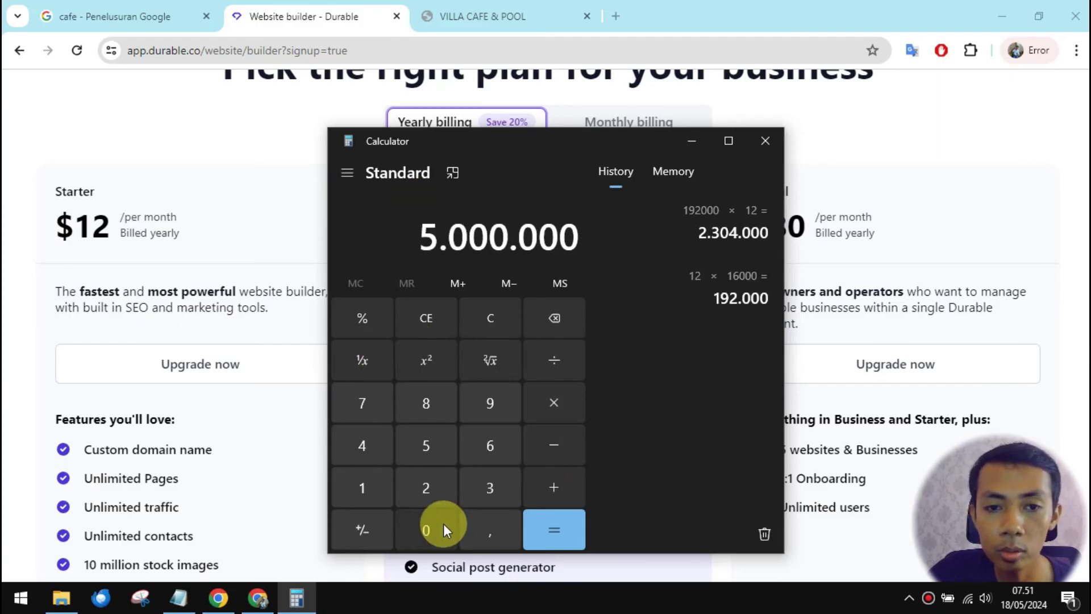
{"action": "left_click", "coordinate": [554, 447]}
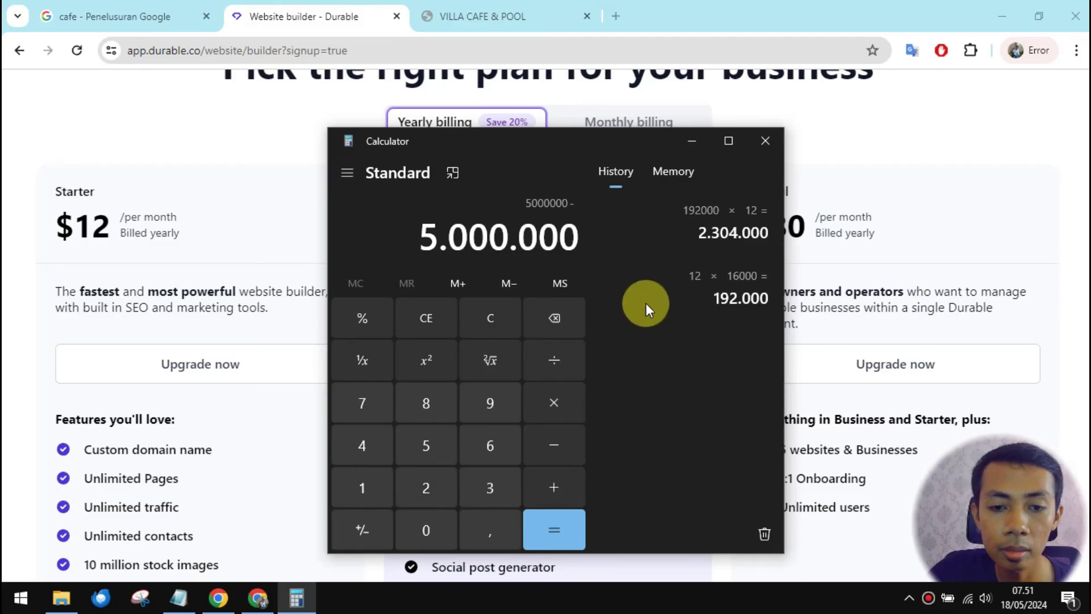
{"action": "left_click", "coordinate": [457, 494]}
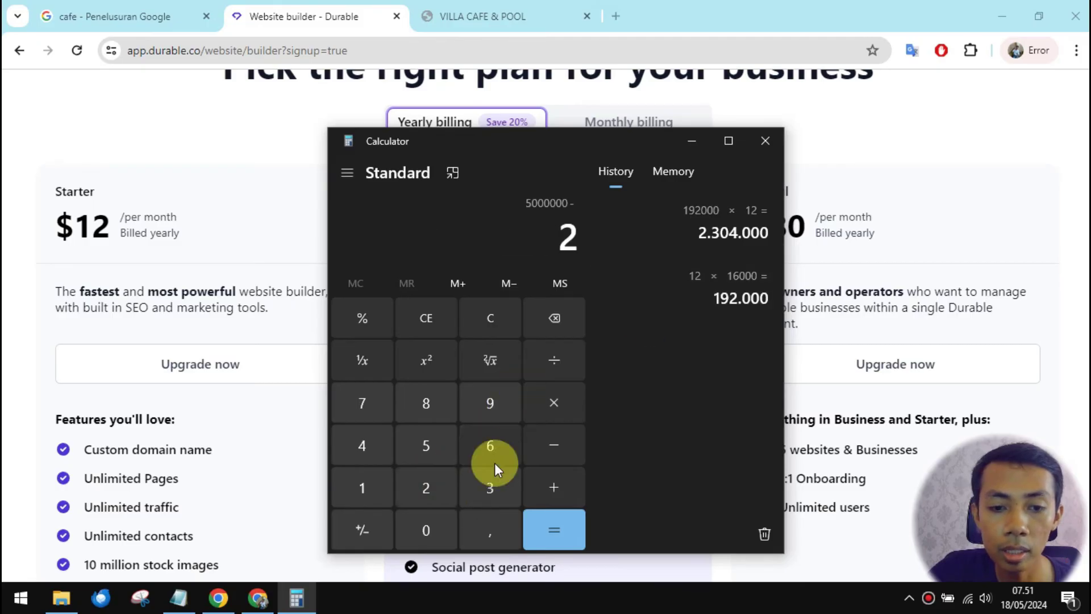
{"action": "left_click", "coordinate": [489, 489]}
{"action": "left_click", "coordinate": [423, 528]}
{"action": "left_click", "coordinate": [377, 454]}
{"action": "left_click", "coordinate": [419, 529]}
{"action": "left_click", "coordinate": [419, 528]}
{"action": "left_click", "coordinate": [419, 528]}
{"action": "left_click", "coordinate": [565, 527]}
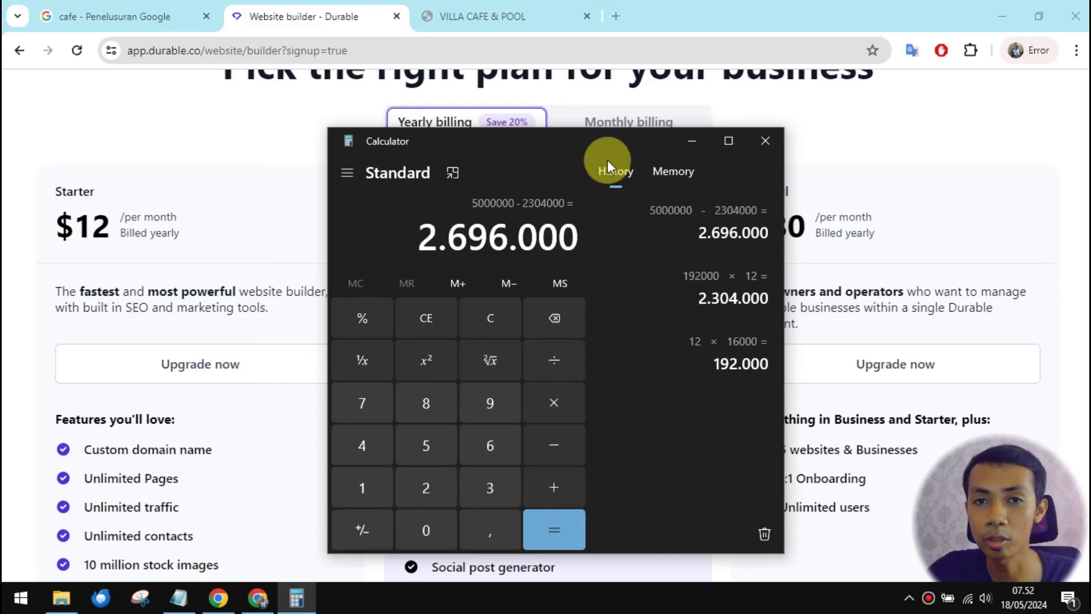
{"action": "left_click", "coordinate": [691, 142]}
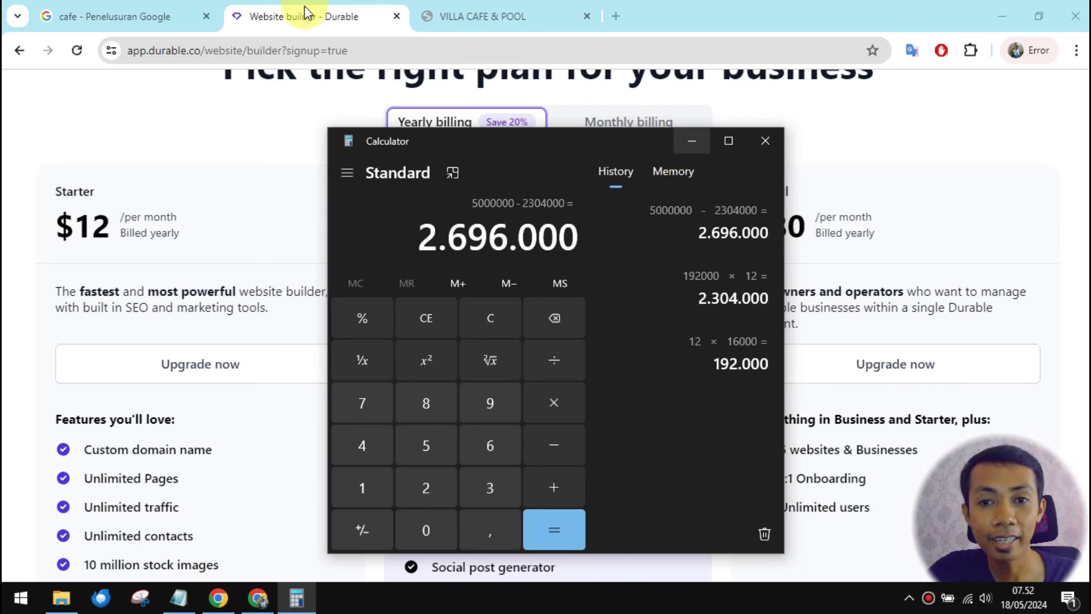
Go back to the Google cafe search results and browse the other listed cafes.
{"action": "left_click", "coordinate": [126, 14]}
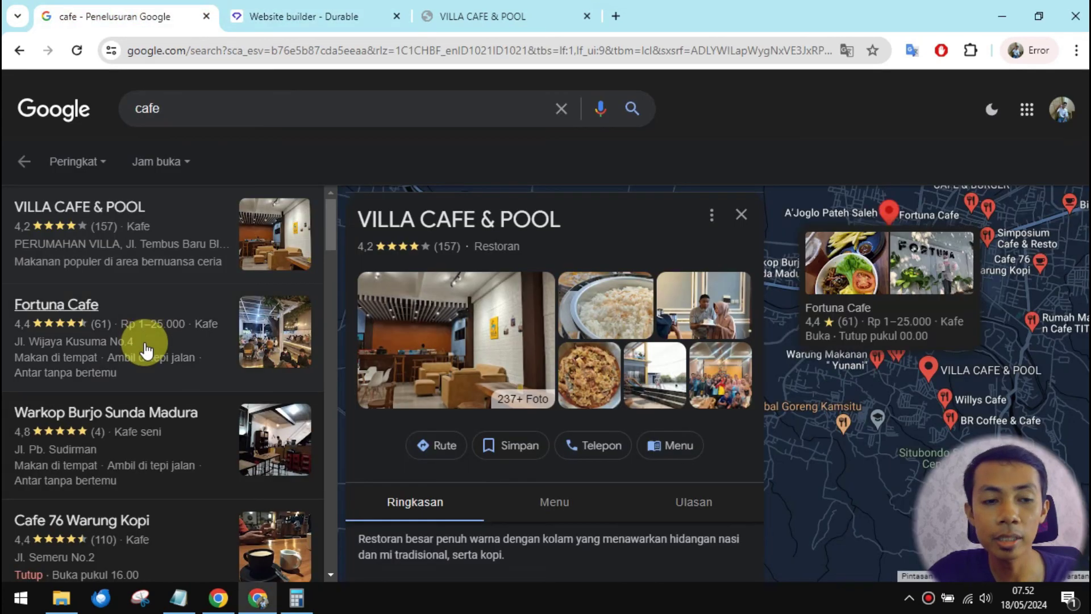
{"action": "scroll", "coordinate": [145, 341], "scroll_direction": "down", "scroll_amount": 1}
{"action": "scroll", "coordinate": [147, 375], "scroll_direction": "down", "scroll_amount": 1}
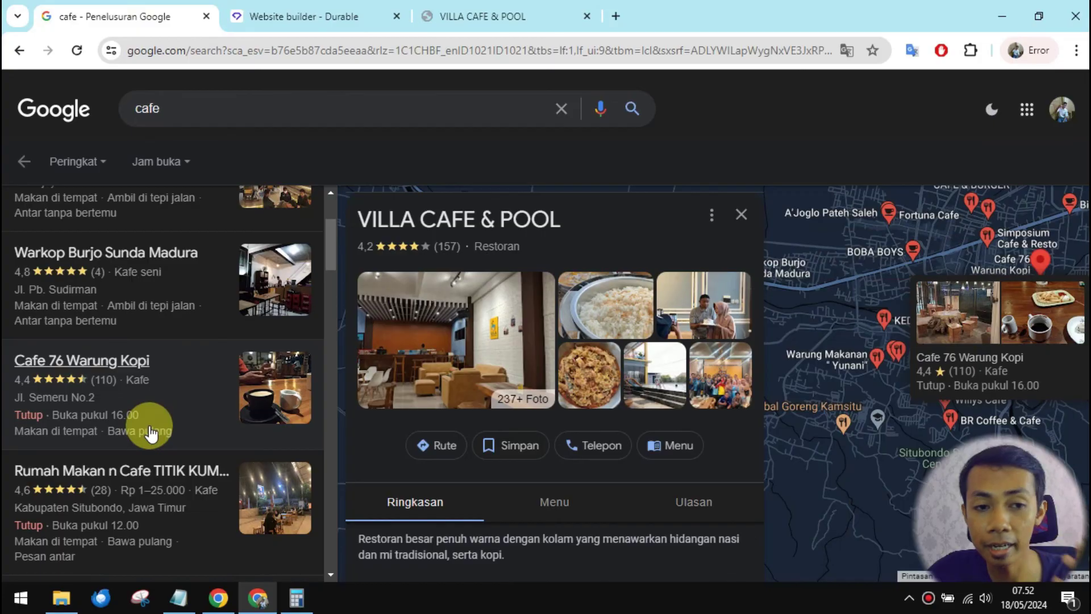
Revisit the top of Durable's plan page and return to the upper part of the previewed VILLA CAFE & POOL site.
{"action": "left_click", "coordinate": [341, 7]}
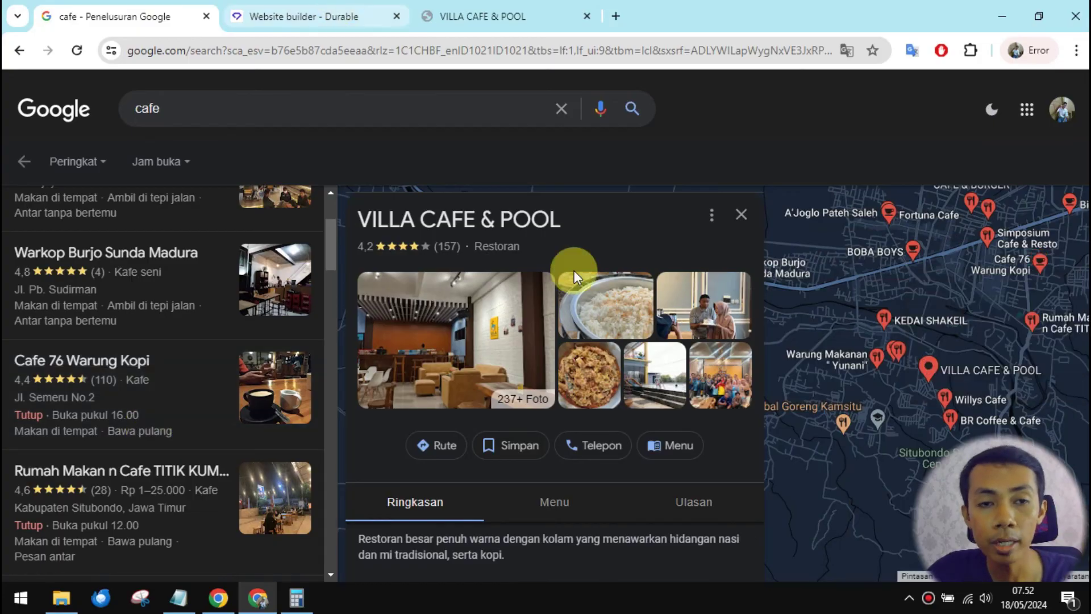
{"action": "scroll", "coordinate": [598, 308], "scroll_direction": "up", "scroll_amount": 1}
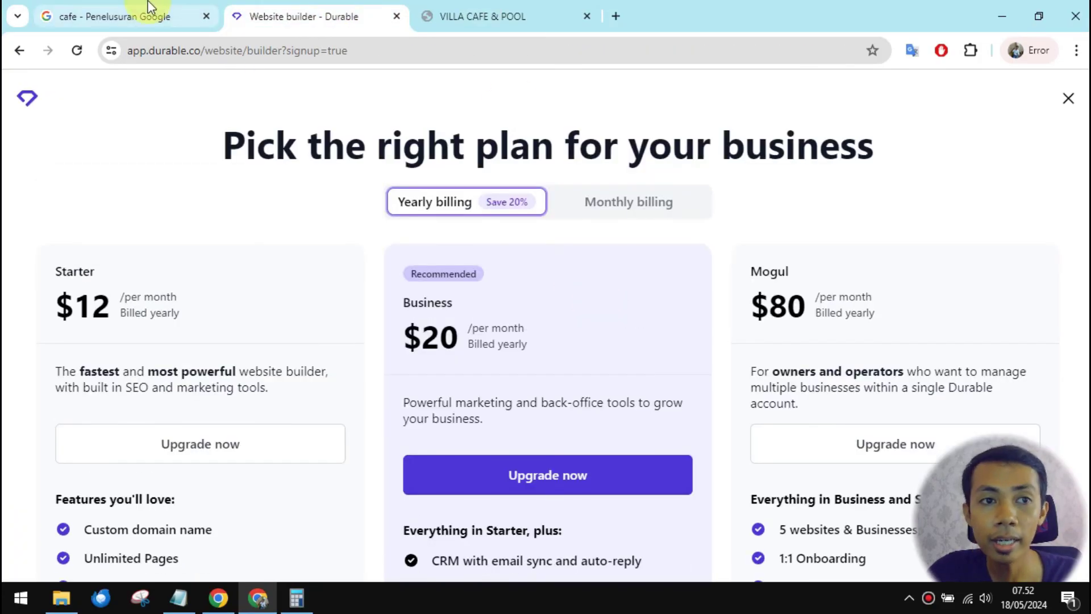
{"action": "left_click", "coordinate": [500, 16]}
{"action": "scroll", "coordinate": [591, 326], "scroll_direction": "up", "scroll_amount": 5}
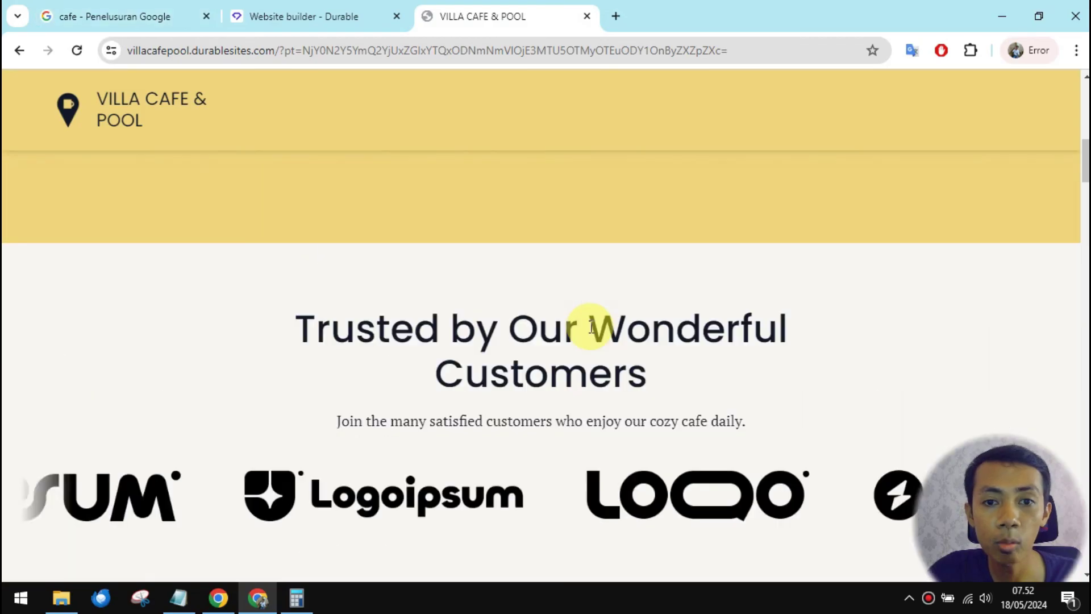